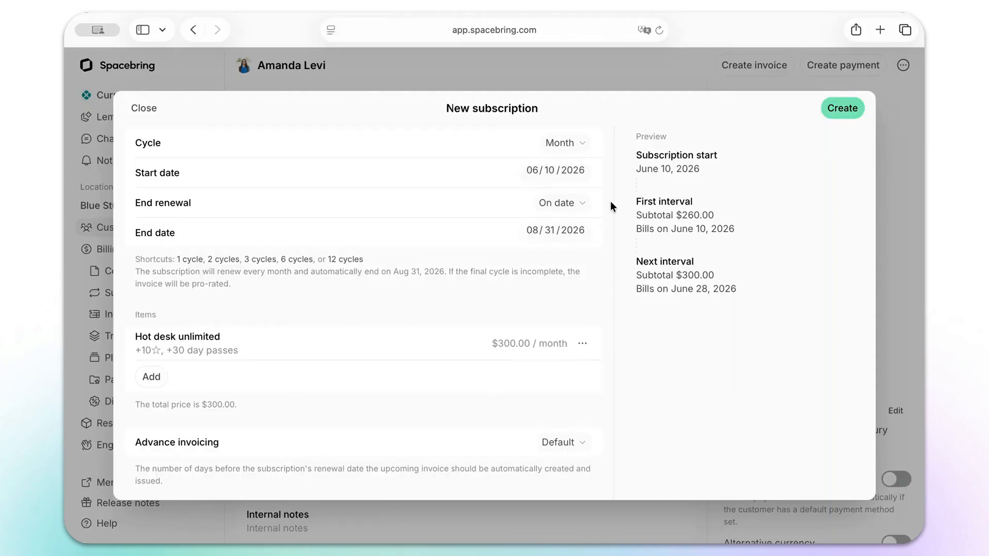
Open the Hot desk unlimited subscription item and set a custom start date of June 22, 2026
left_click(330, 347)
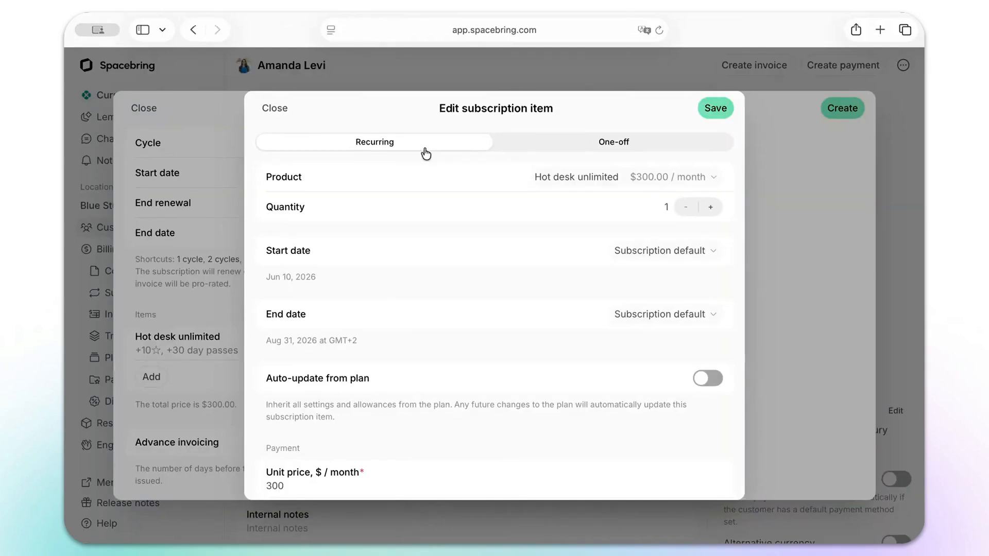
left_click(587, 148)
left_click(671, 251)
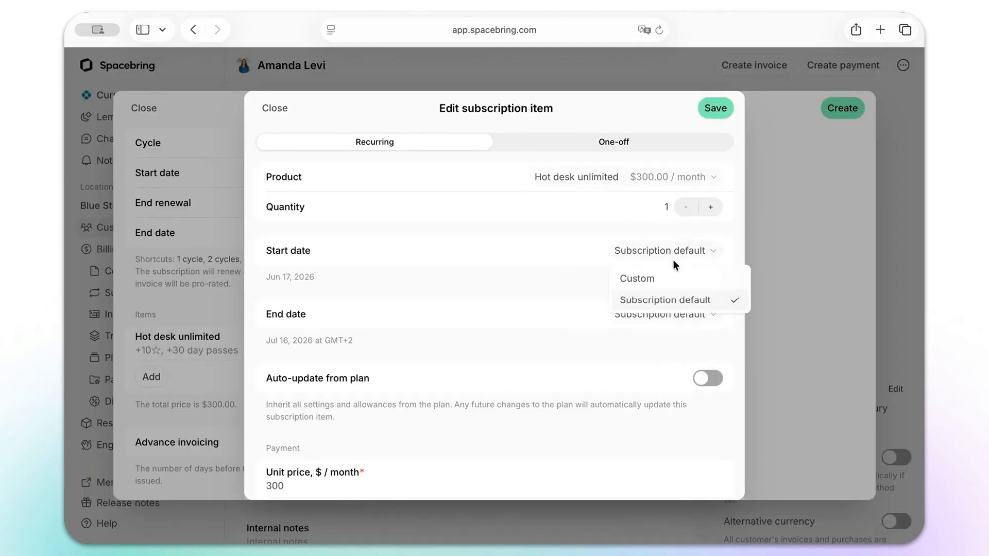
left_click(668, 277)
left_click(662, 278)
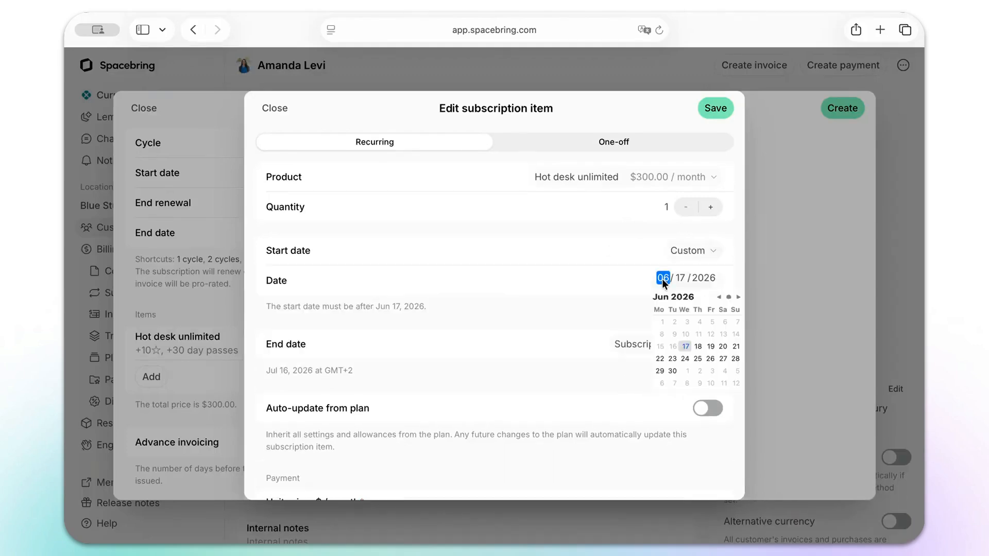
left_click(659, 359)
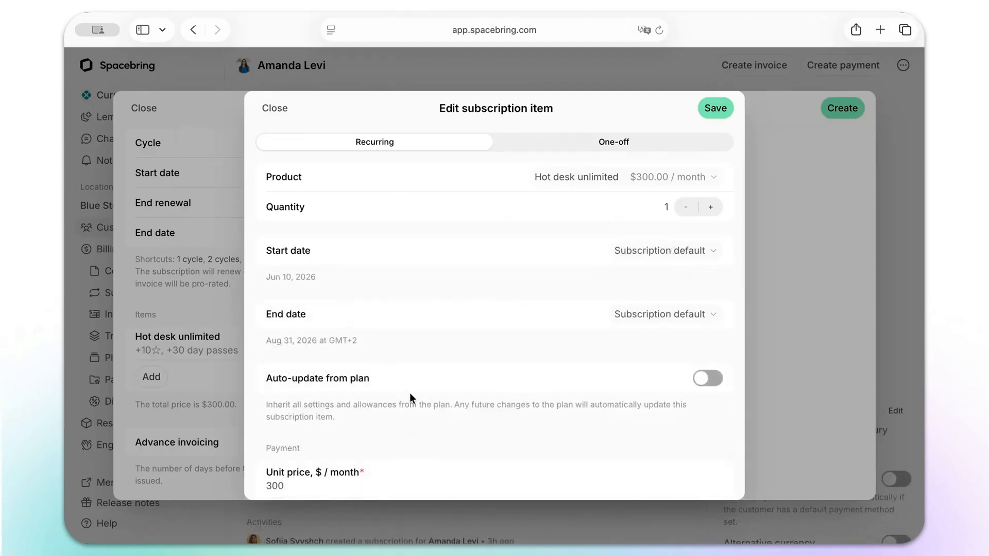
Examine the item's remaining settings: payment, coupon, credits, day passes, minimum commitment, granted coupons, access groups and printing
scroll(410, 393, "down", 5)
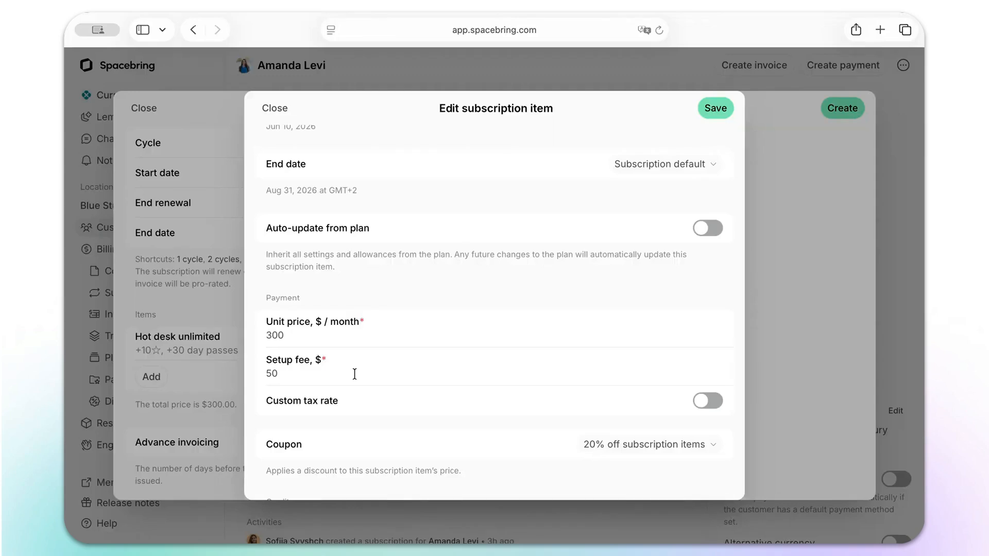
scroll(354, 374, "down", 2)
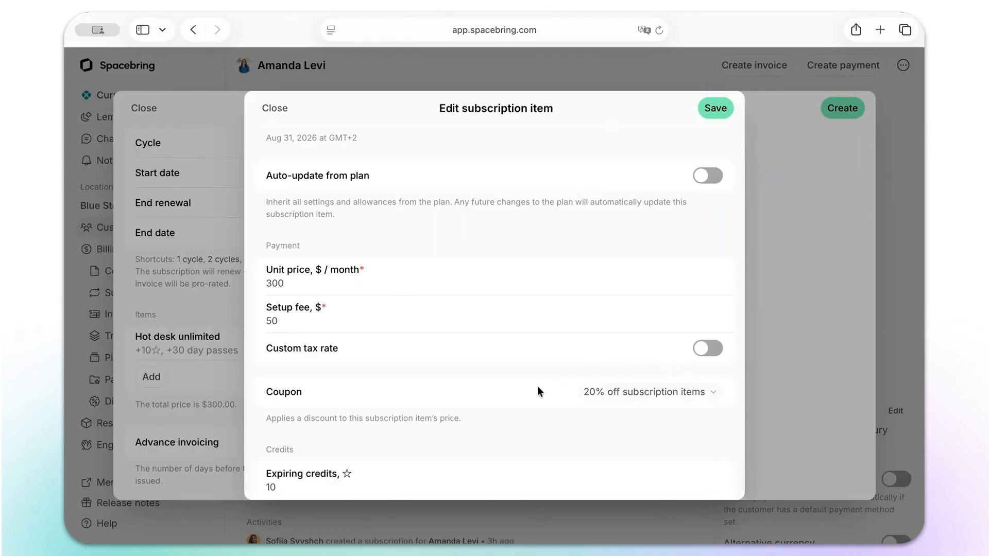
scroll(538, 387, "down", 2)
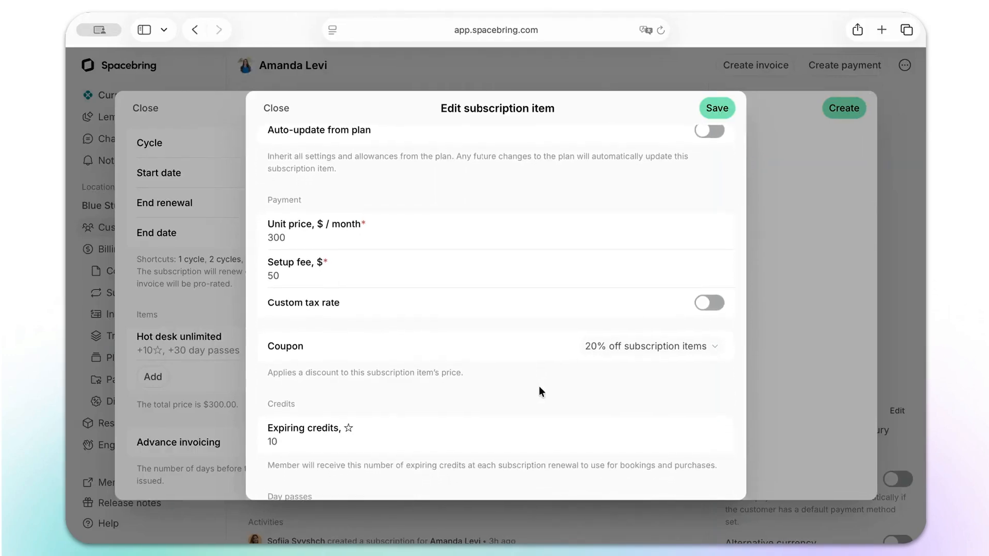
scroll(538, 387, "down", 5)
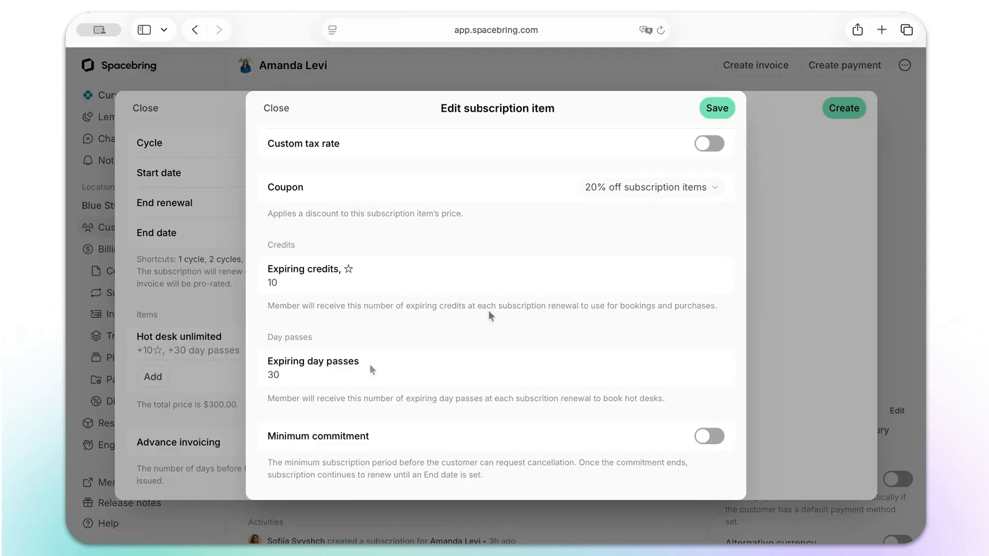
scroll(371, 363, "down", 3)
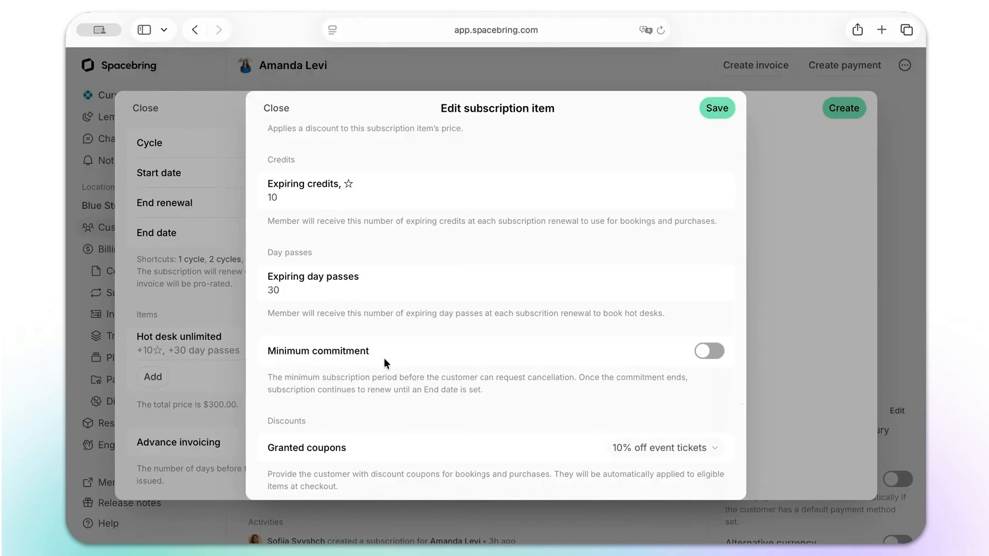
scroll(384, 359, "down", 4)
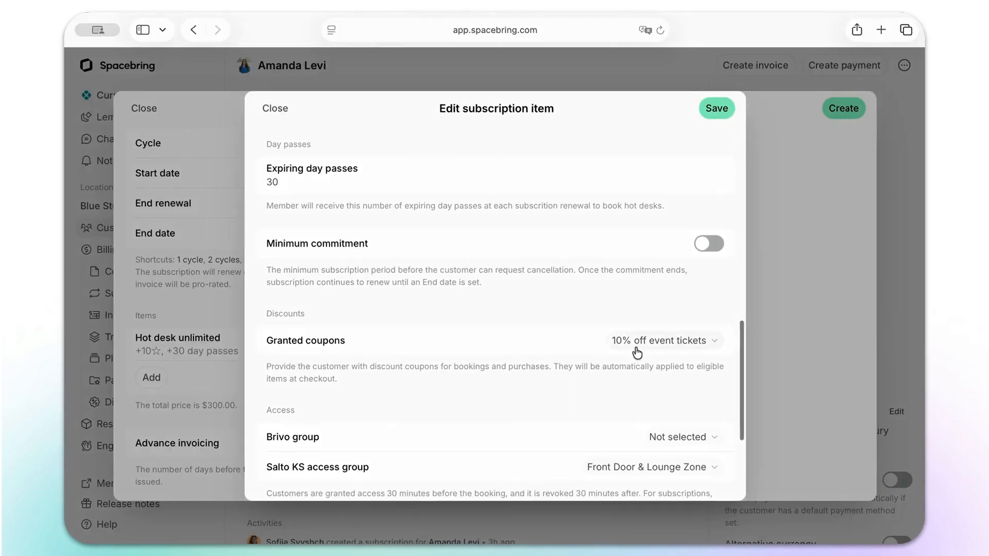
scroll(638, 353, "down", 4)
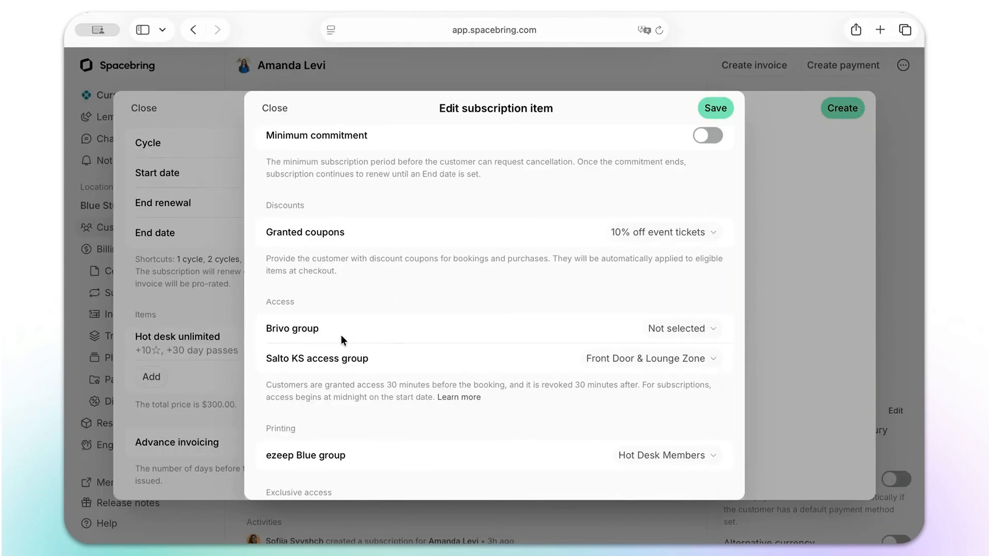
scroll(341, 335, "down", 3)
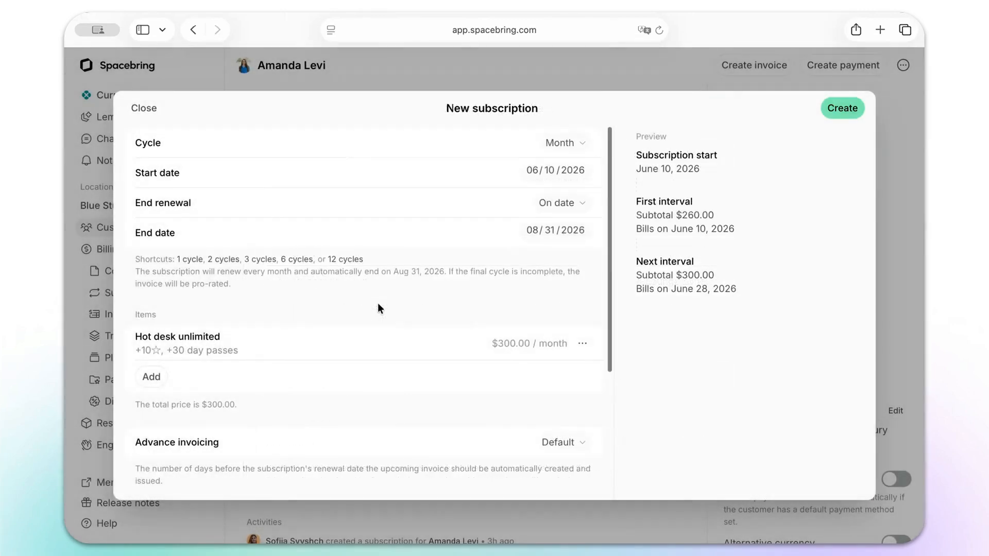
Try Subscription start date as the new subscription's billing cycle anchor and restore First day of the month
scroll(379, 305, "down", 5)
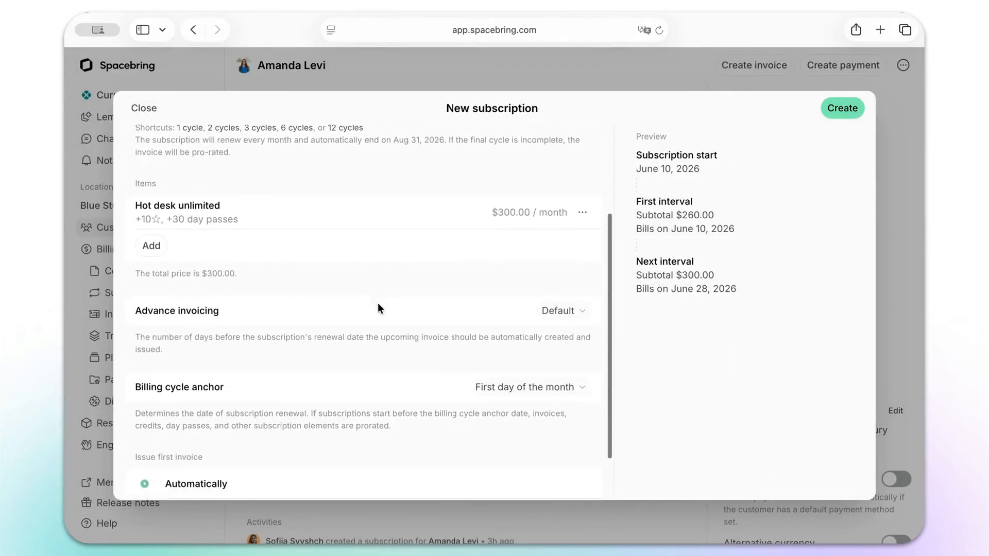
scroll(378, 309, "down", 3)
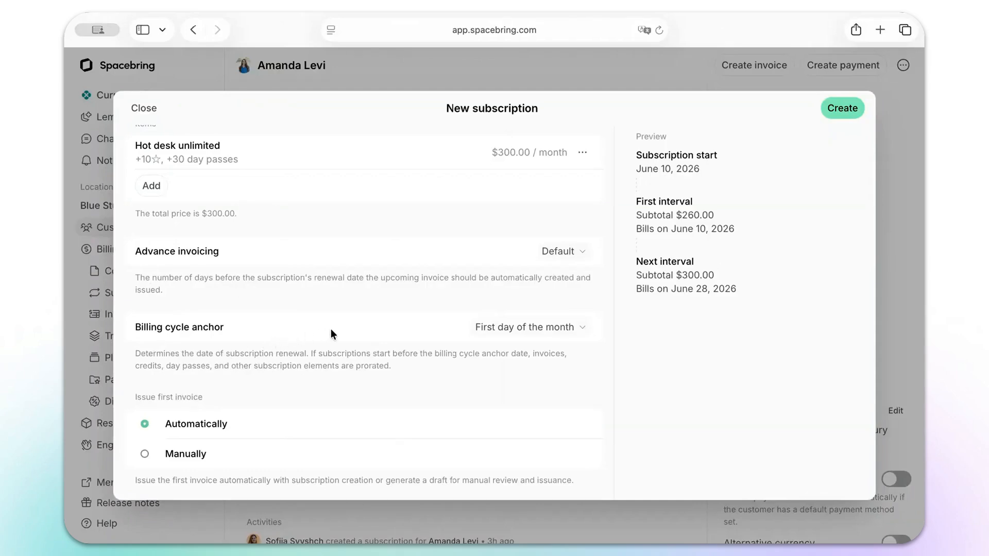
left_click(532, 327)
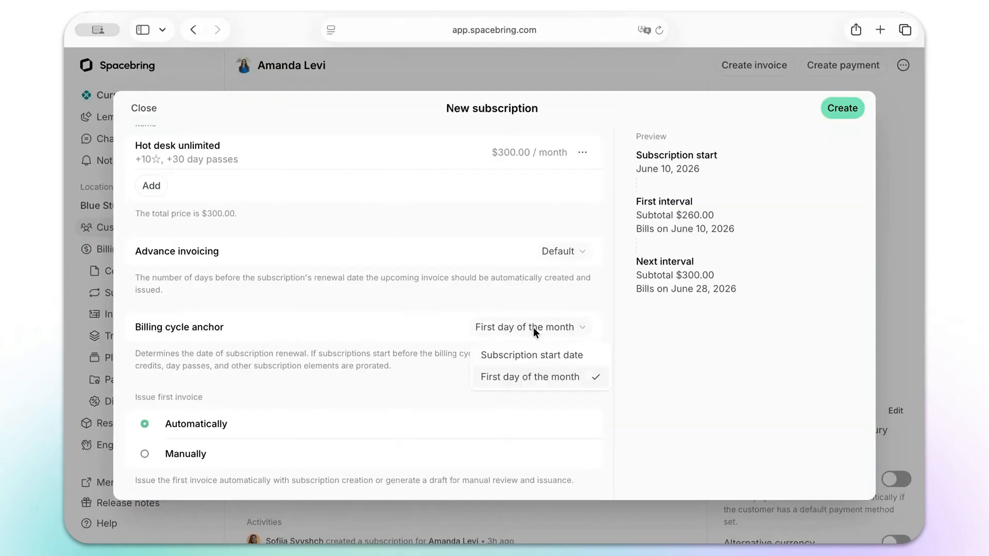
left_click(550, 358)
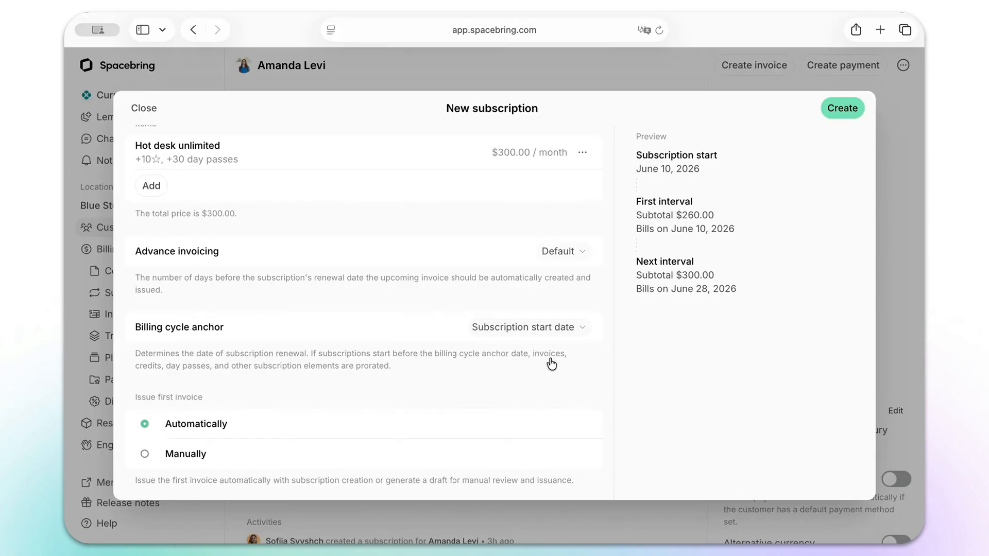
left_click(574, 327)
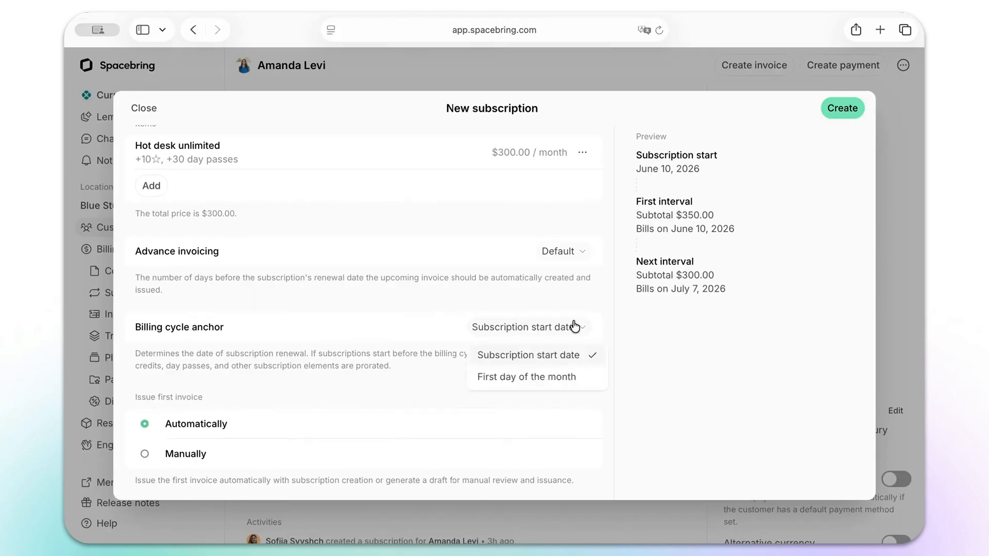
left_click(579, 377)
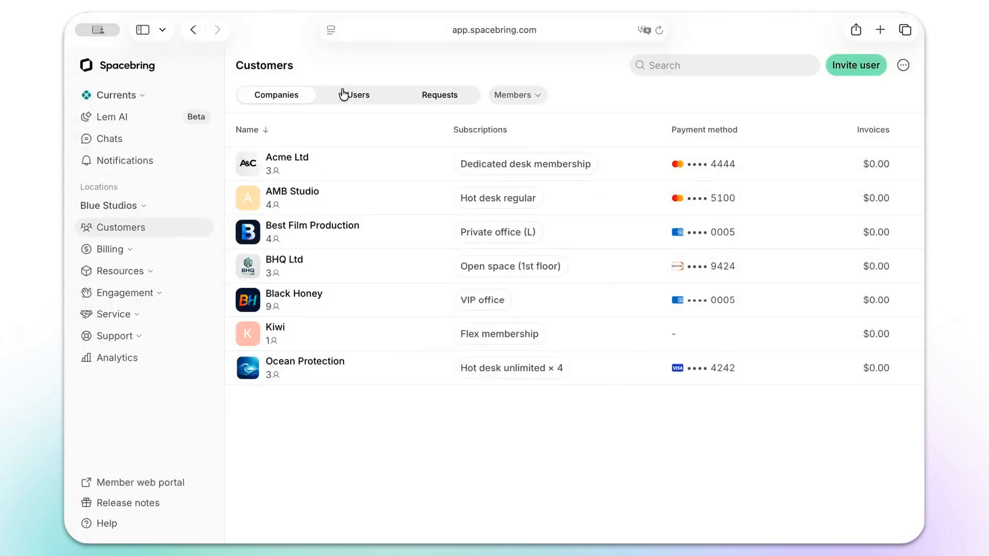
Open the customer's profile from the list of users, and go to the billing subscriptions overview
left_click(349, 96)
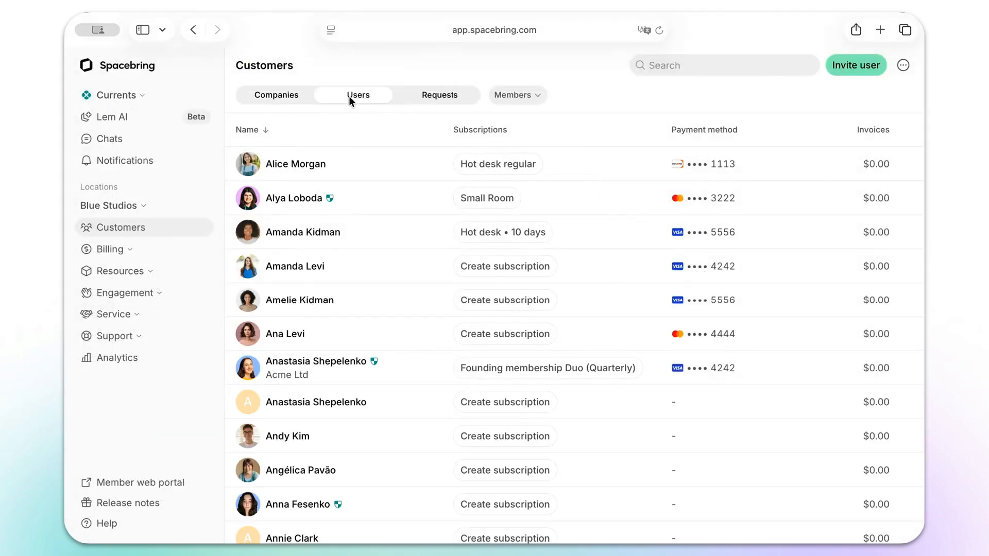
left_click(433, 271)
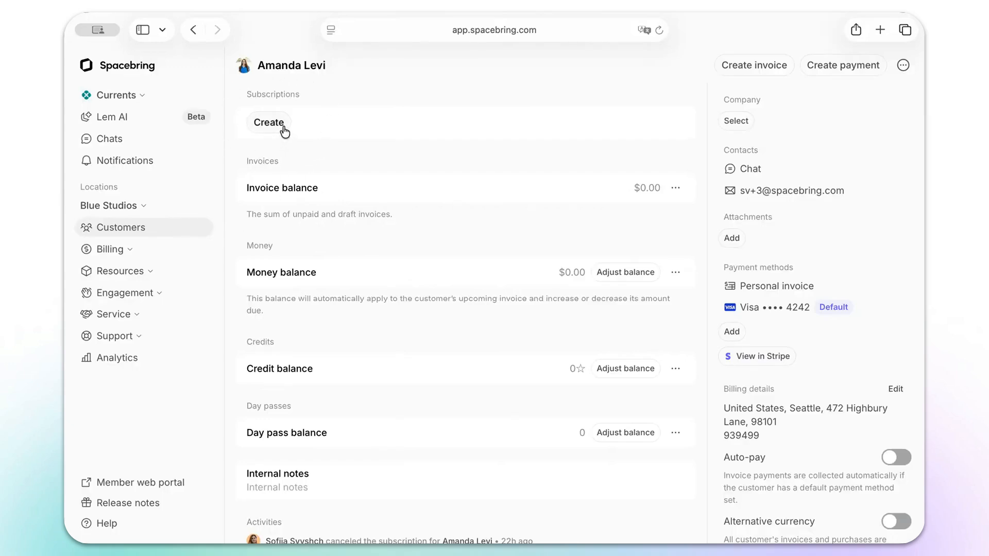
left_click(146, 250)
left_click(158, 292)
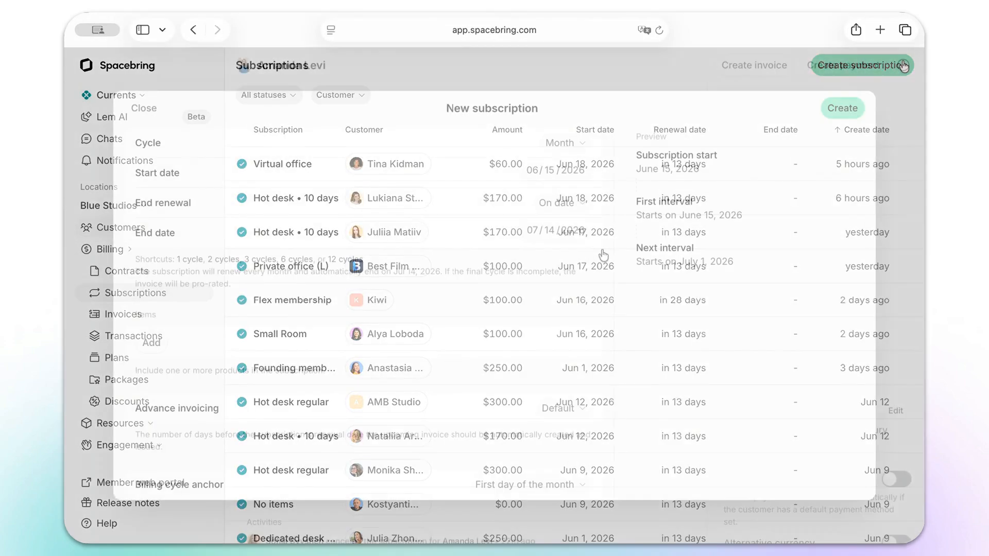
Add the Hot desk • 10 days plan as a recurring item and create the subscription
left_click(145, 348)
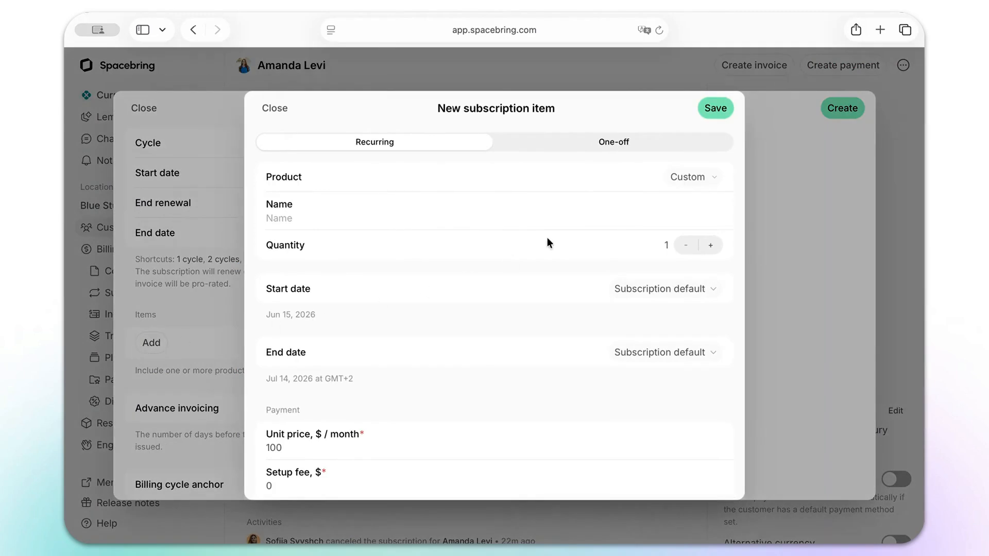
left_click(704, 176)
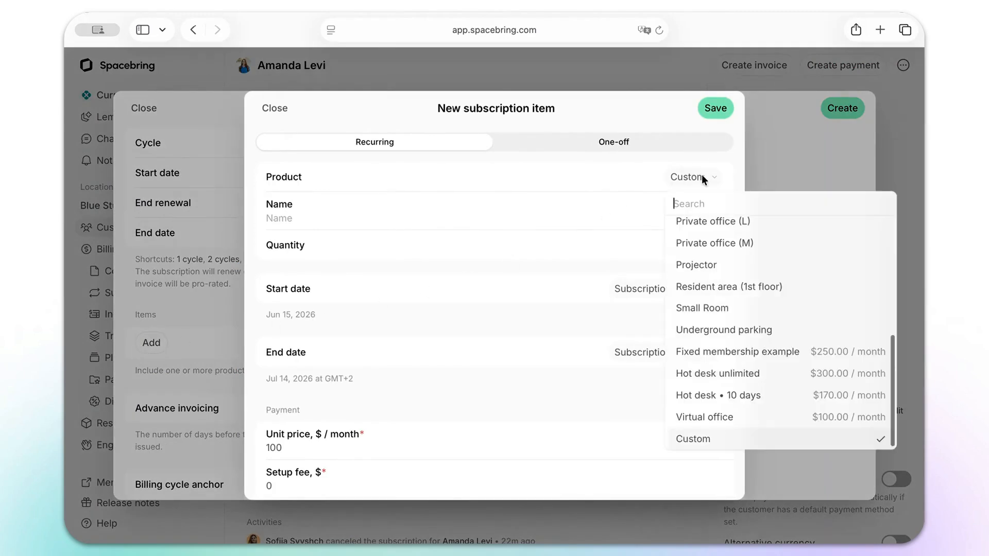
left_click(736, 396)
scroll(613, 401, "down", 5)
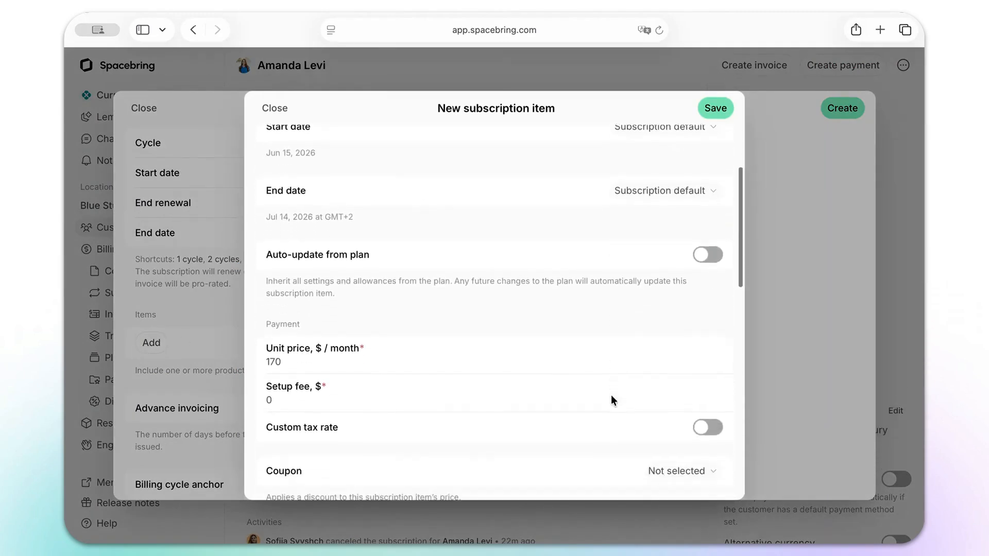
scroll(611, 397, "down", 8)
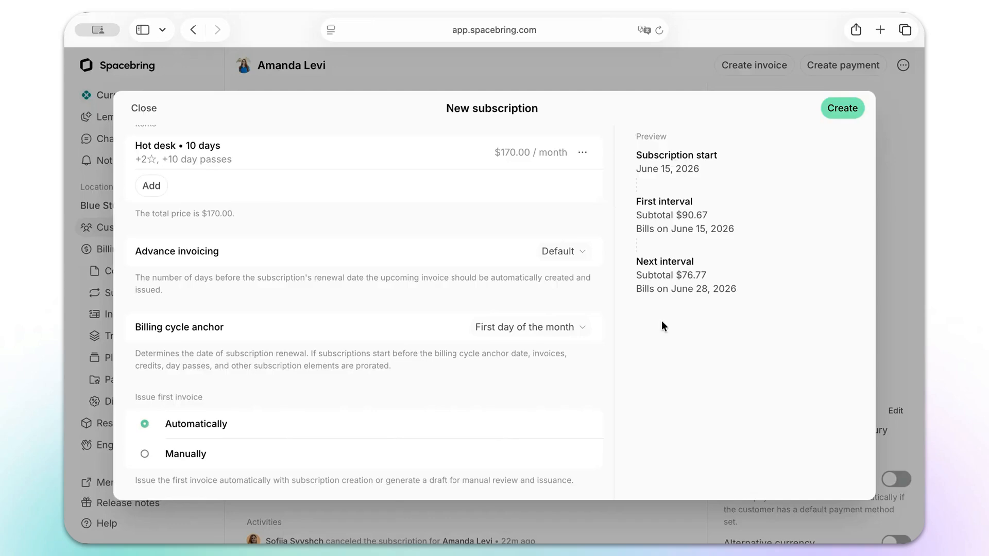
left_click(844, 109)
left_click(557, 342)
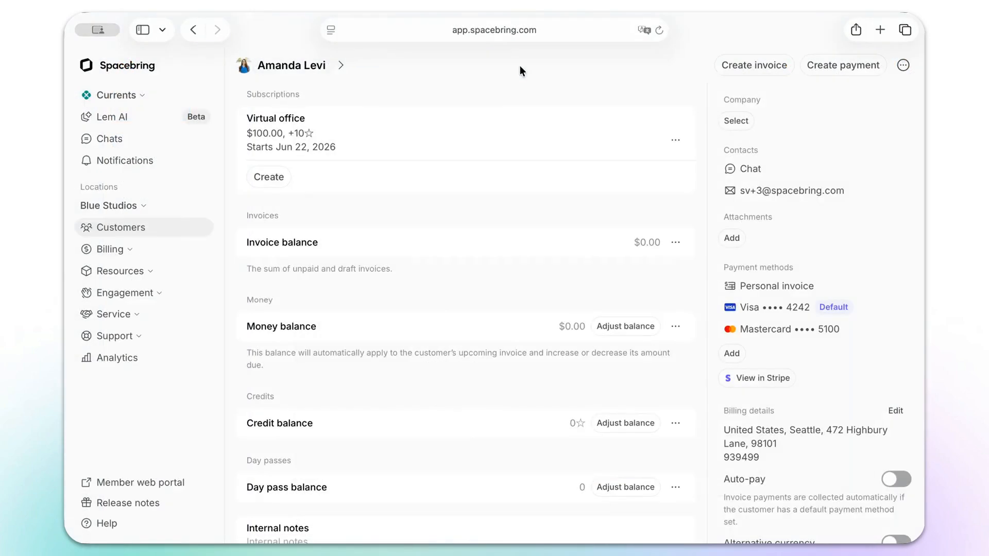
Open the customer's scheduled Virtual office subscription and view its upcoming invoice
left_click(387, 152)
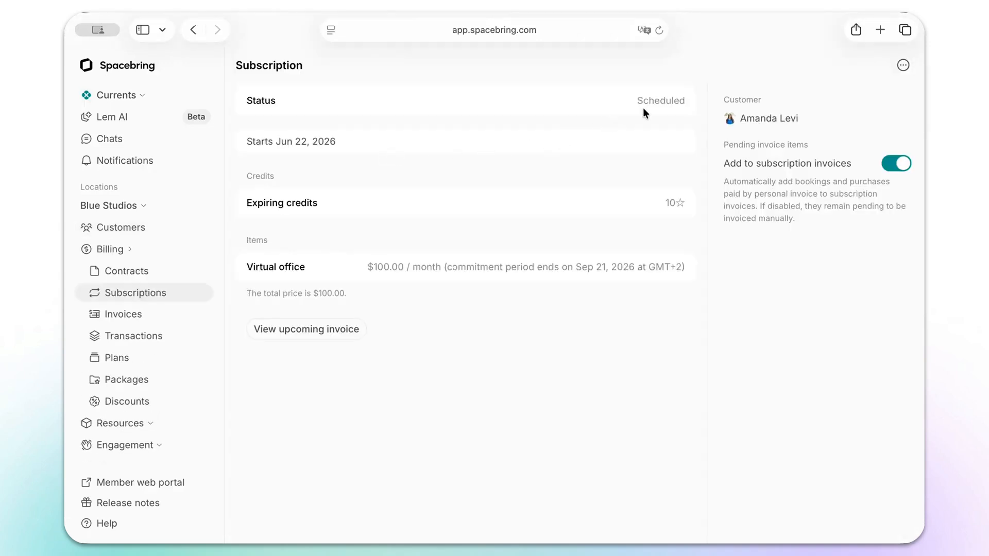
left_click(356, 328)
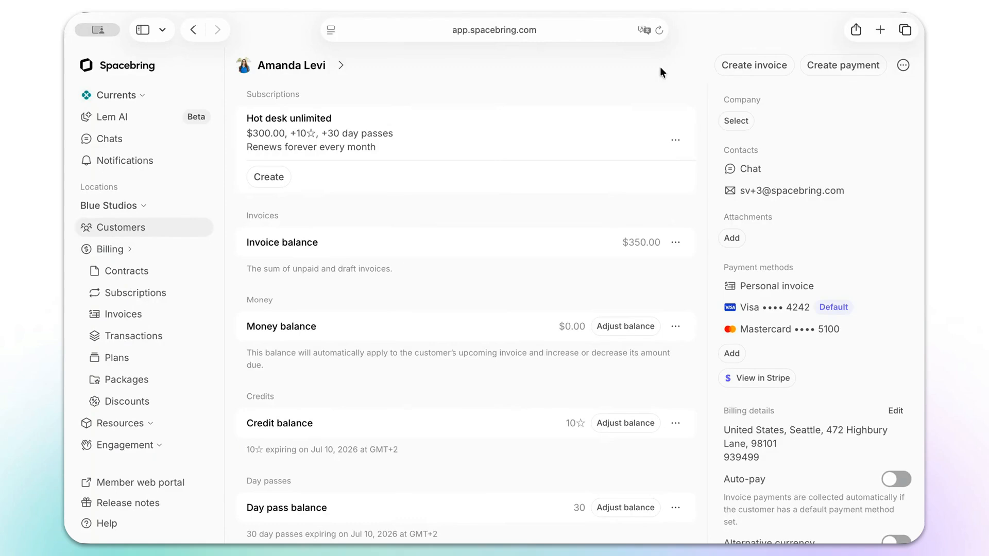
Edit the customer's Hot desk unlimited subscription, setting the item's unit price to $350 per month and saving the item
left_click(676, 142)
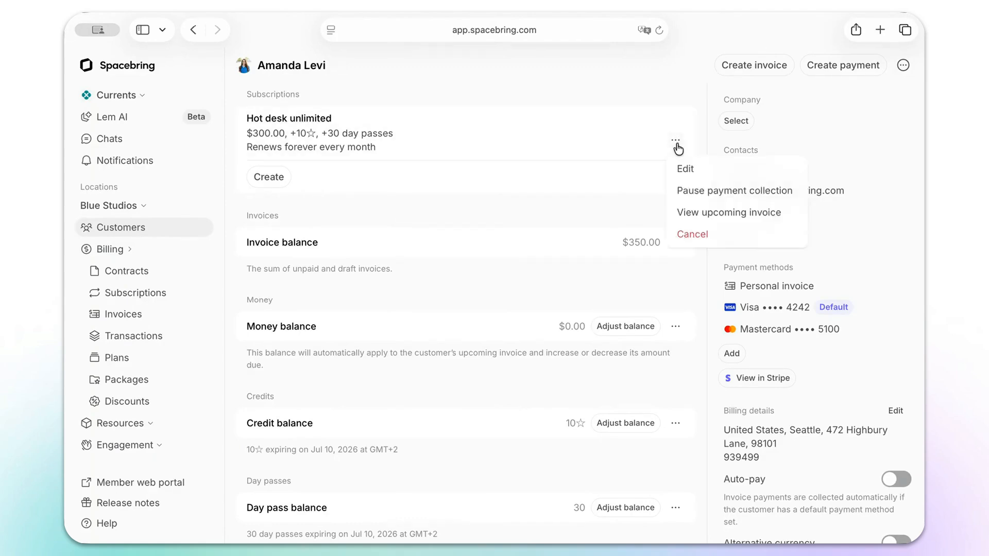
left_click(712, 170)
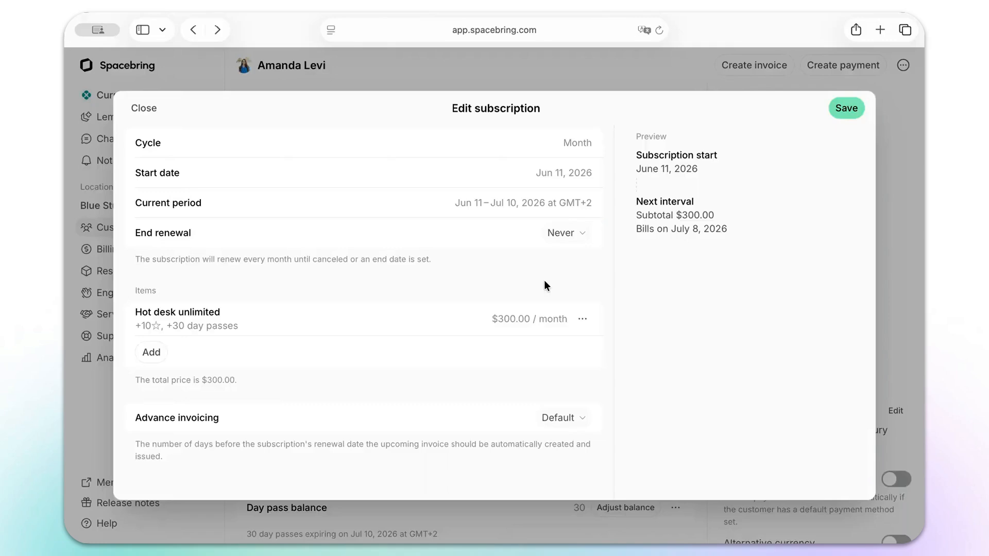
left_click(451, 322)
scroll(450, 325, "down", 3)
left_click(355, 396)
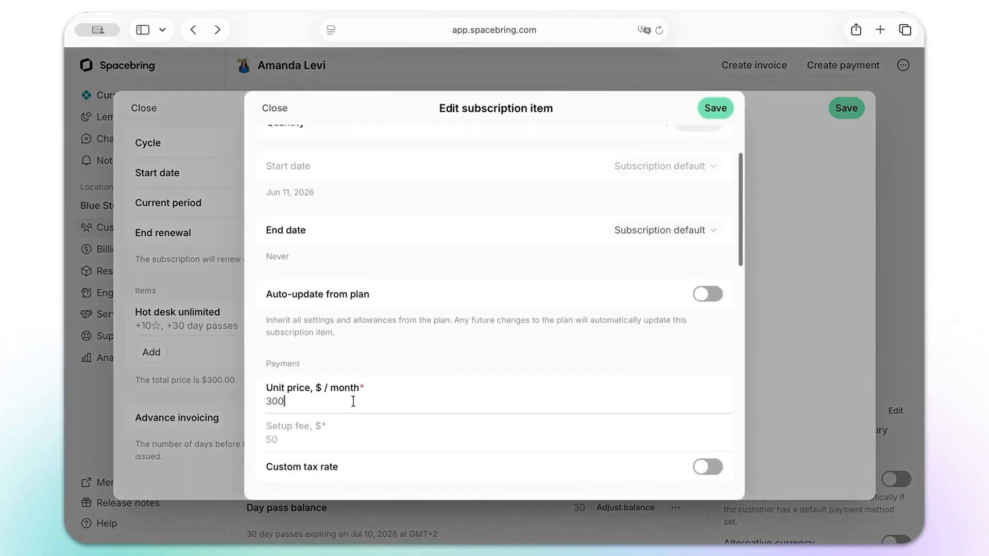
key("BackSpace")
key("BackSpace")
type("50")
left_click(714, 108)
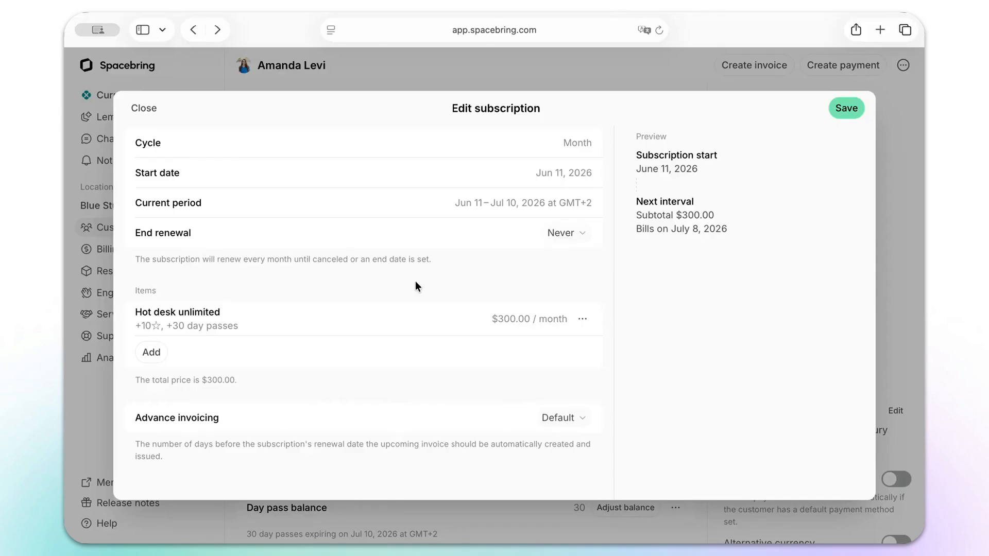
Give the Hot desk unlimited subscription item a custom end date of 07/11/2026 and save the item
left_click(414, 323)
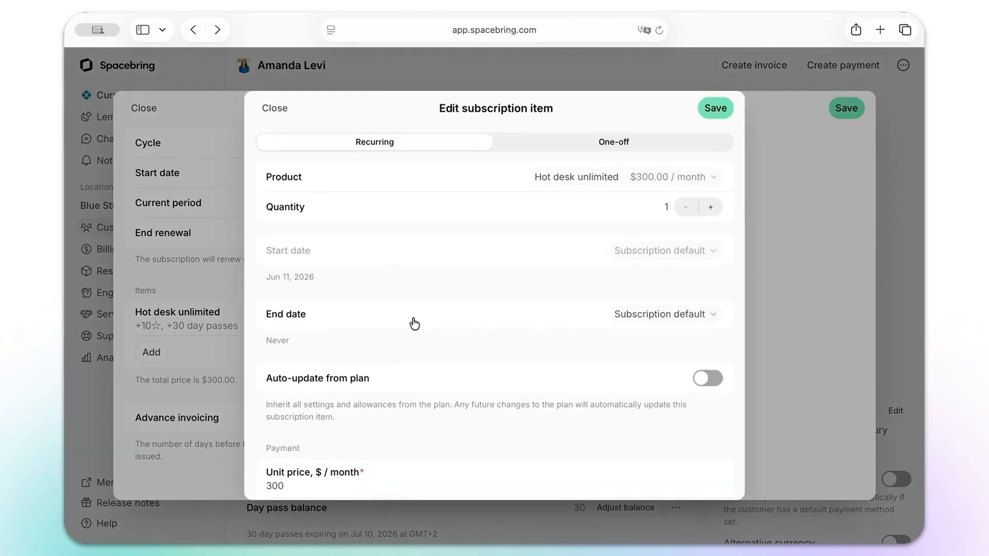
left_click(692, 325)
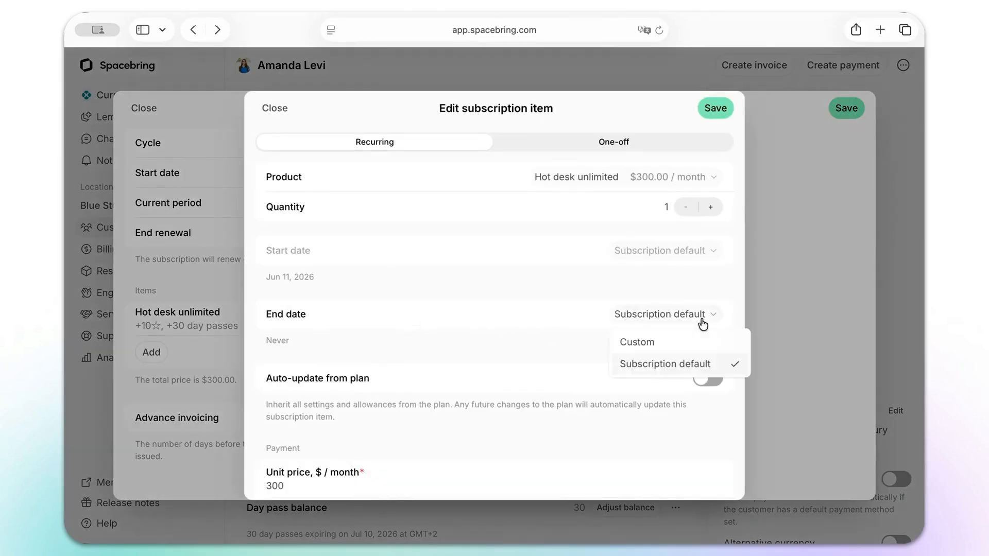
left_click(691, 343)
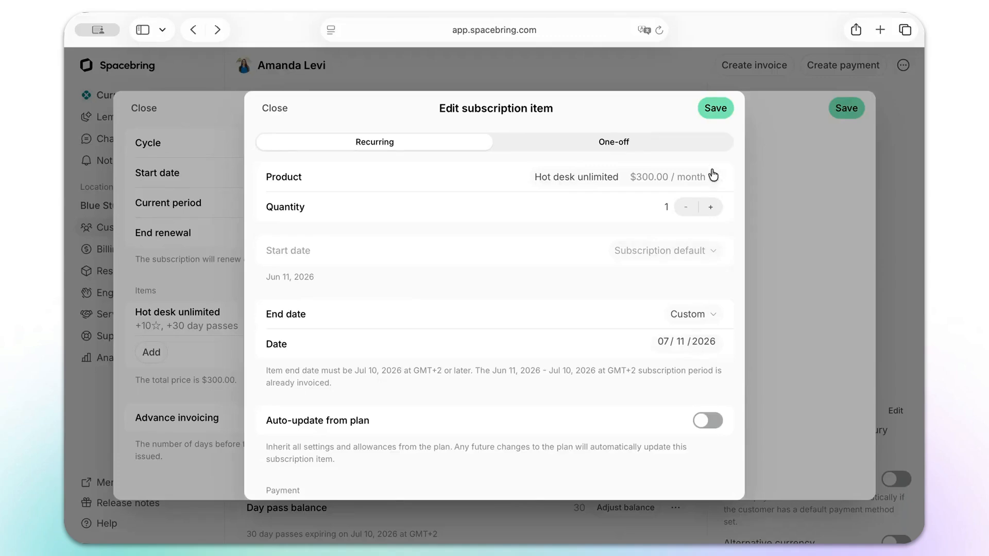
left_click(715, 108)
Add a recurring Virtual office item to the subscription and give it a custom start date
left_click(151, 352)
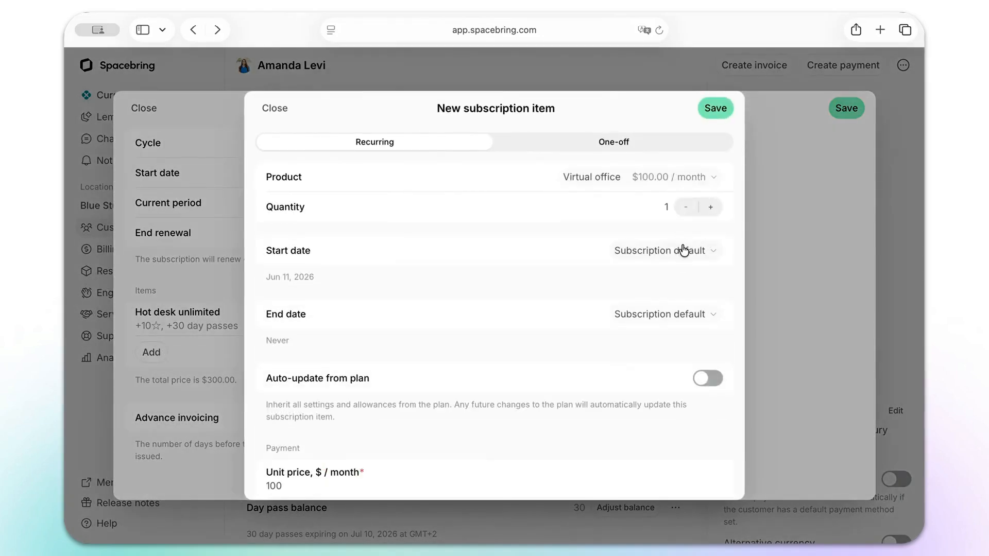
left_click(685, 251)
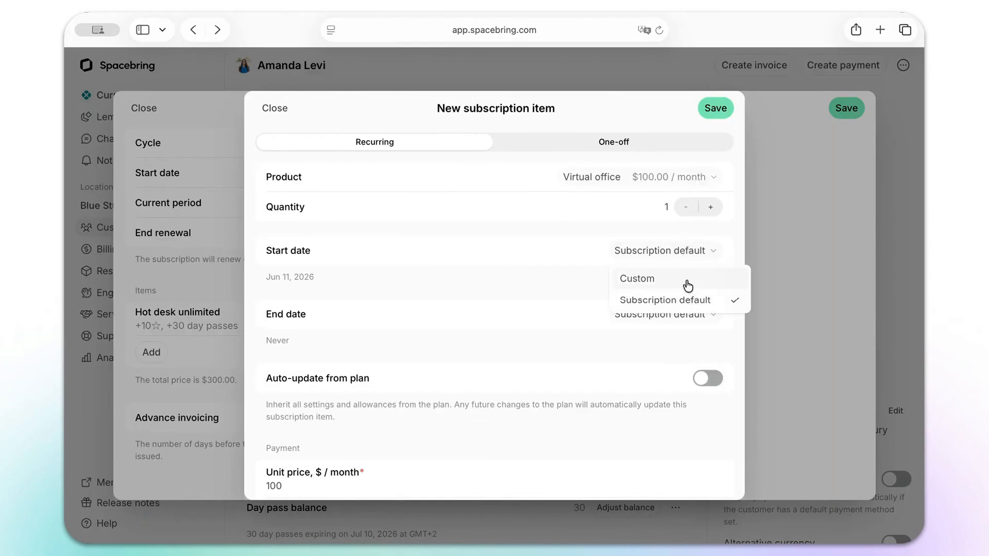
left_click(687, 285)
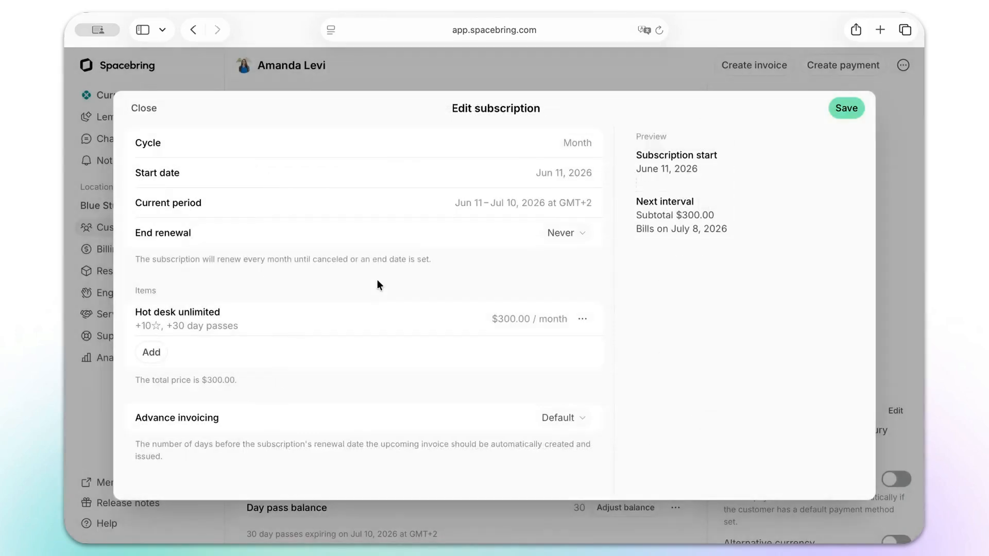
Replace the subscription's Hot desk unlimited item with a recurring Virtual office item and save the new item
left_click(580, 322)
left_click(592, 347)
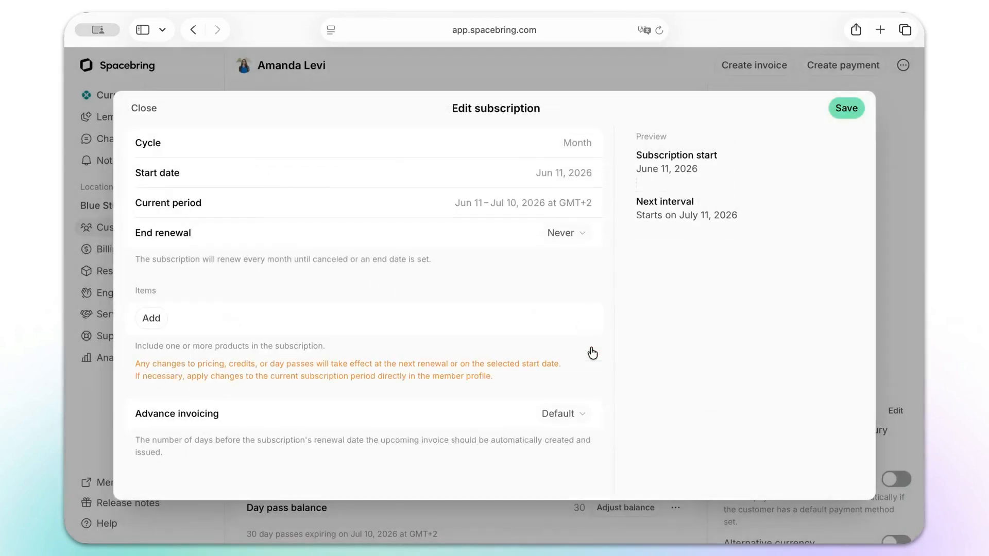
left_click(164, 318)
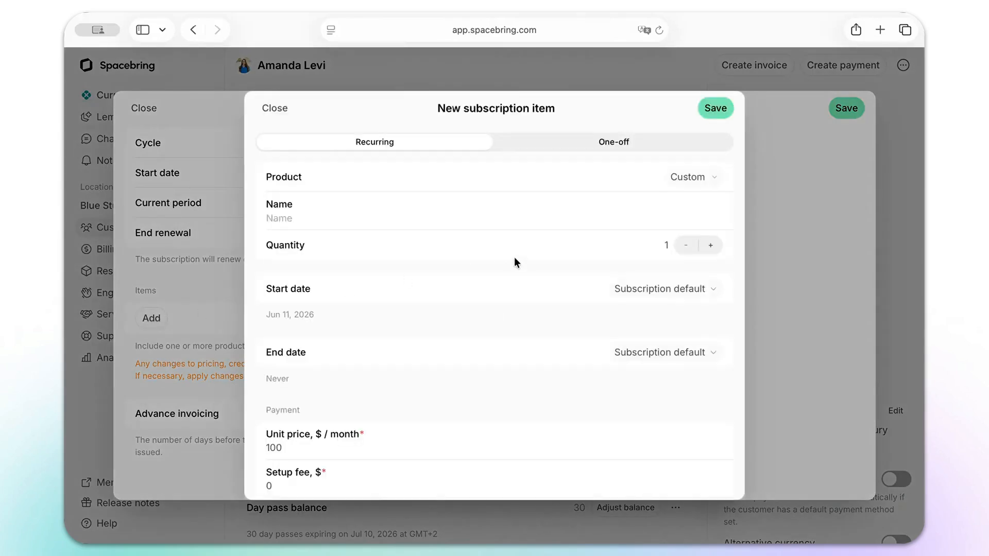
left_click(670, 181)
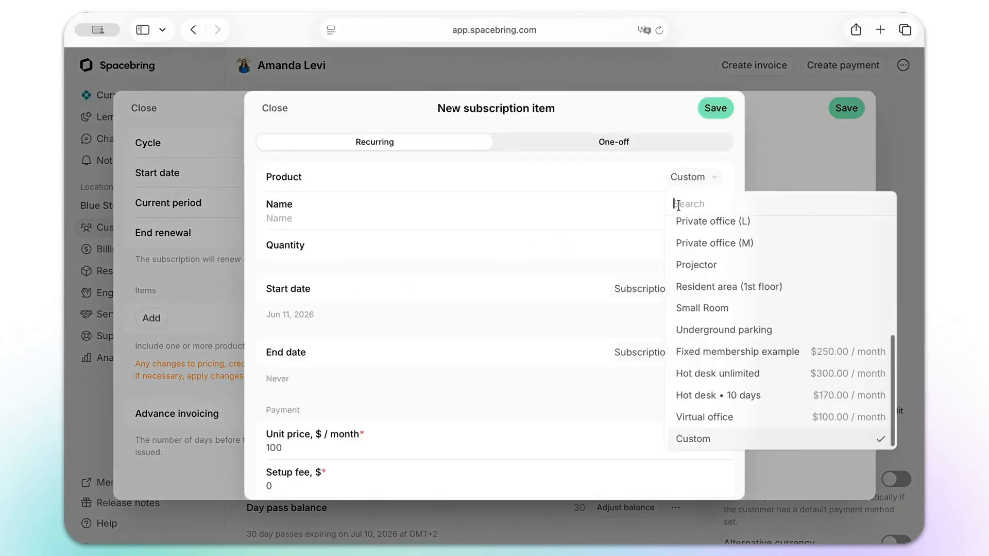
left_click(702, 418)
left_click(717, 109)
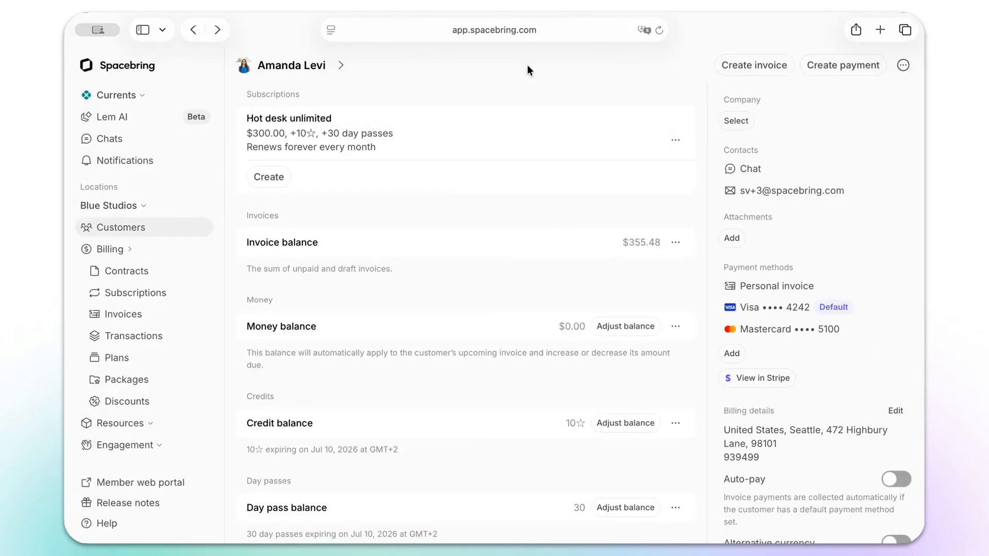
Edit the customer's Hot desk unlimited subscription to end renewal on 07/10/2026 and save it
left_click(675, 140)
left_click(685, 169)
left_click(562, 233)
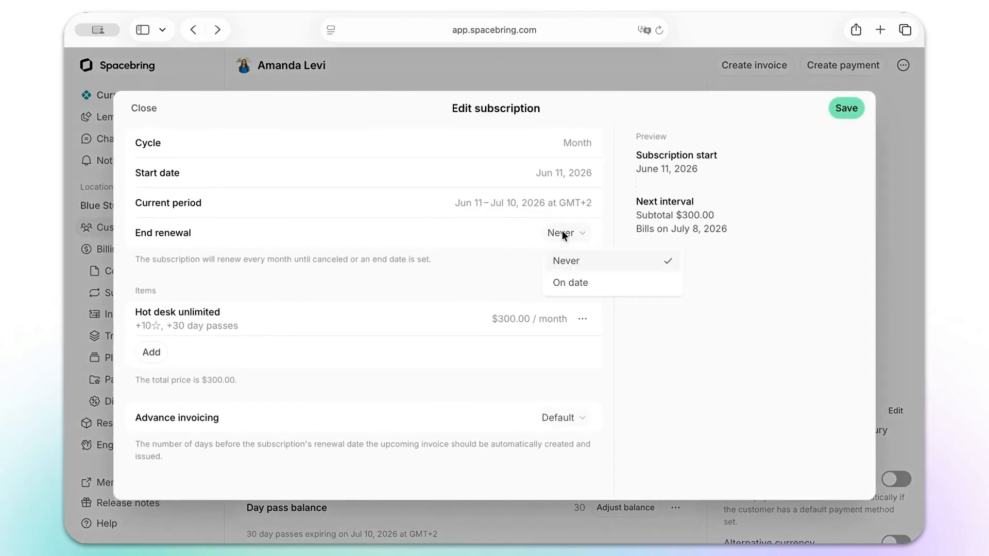
left_click(570, 282)
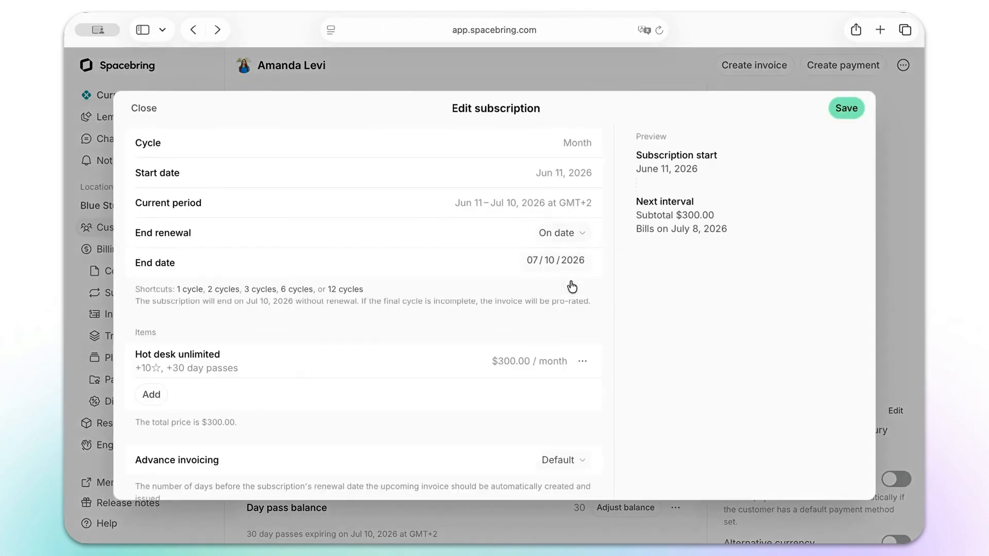
left_click(851, 111)
Start a new subscription for the customer and open its cycle choices
left_click(281, 176)
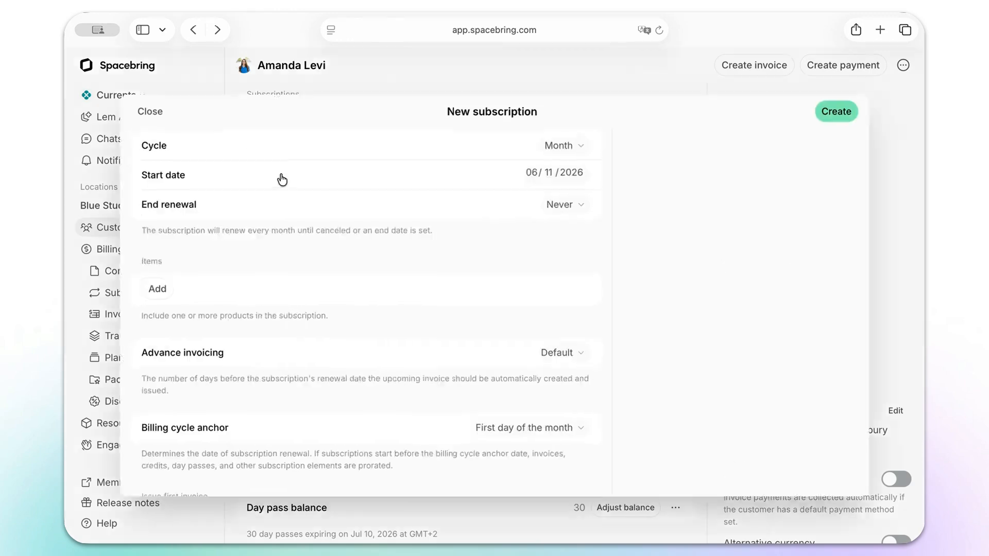
left_click(549, 149)
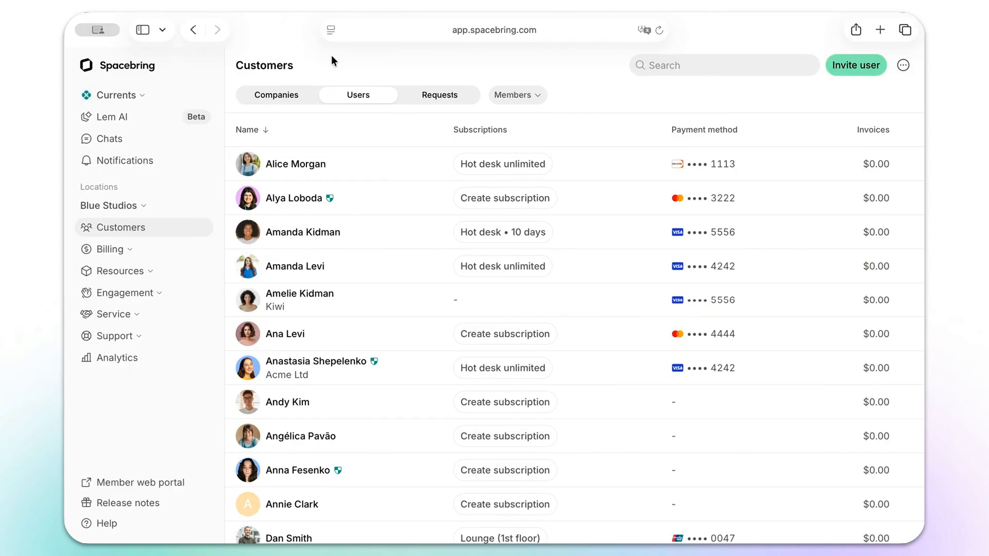
Open the customer's profile from the users list, set the Hot desk unlimited subscription to end renewal on 06/30/2026, and save
left_click(377, 261)
left_click(676, 141)
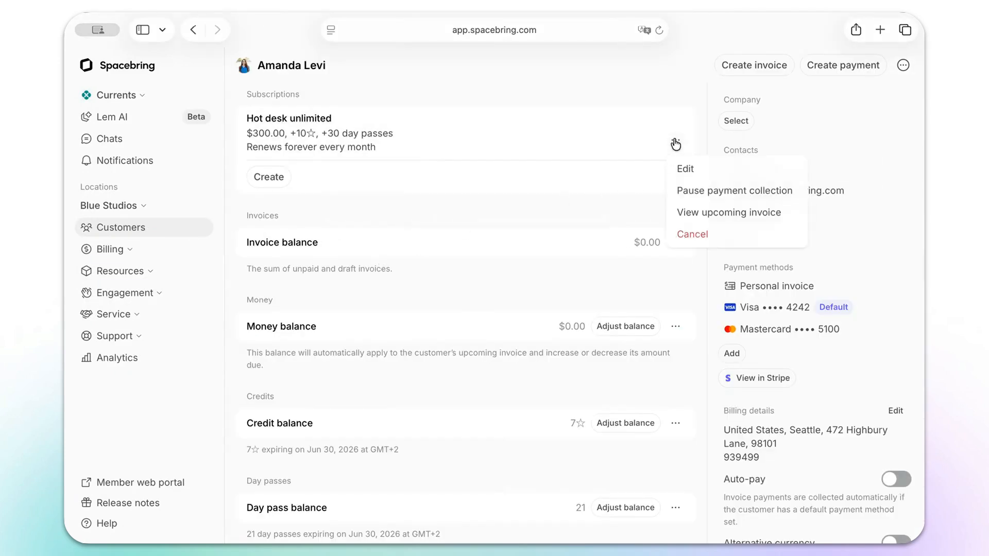
left_click(696, 170)
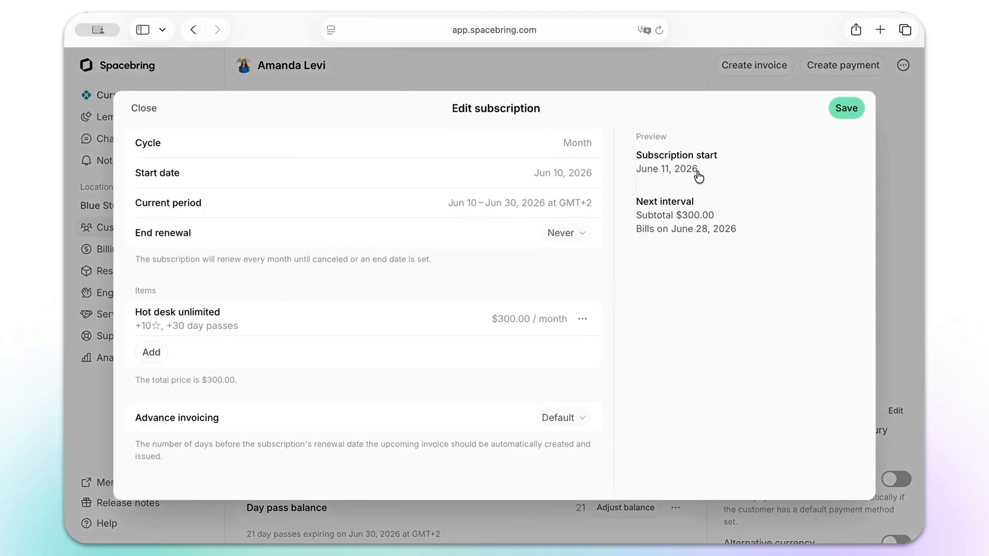
left_click(582, 236)
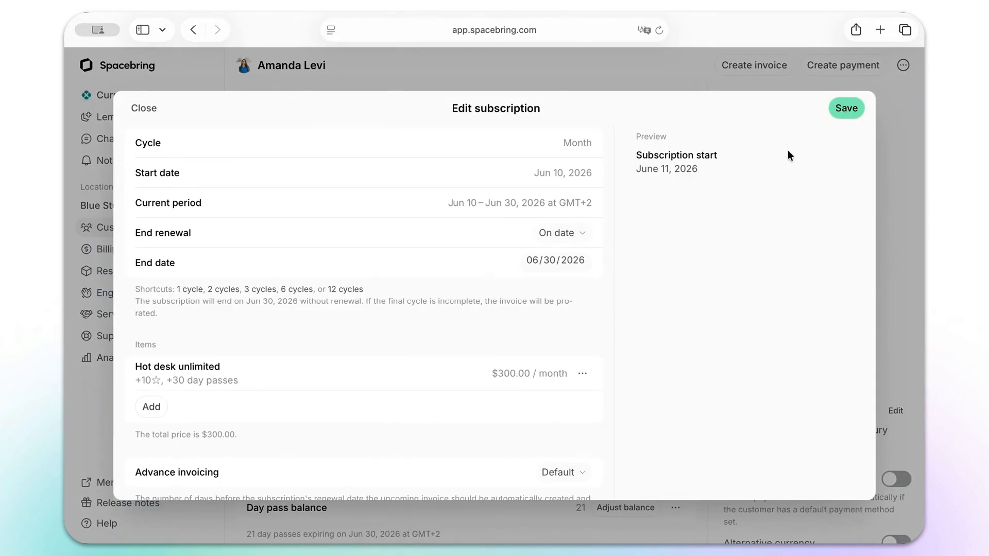
left_click(843, 111)
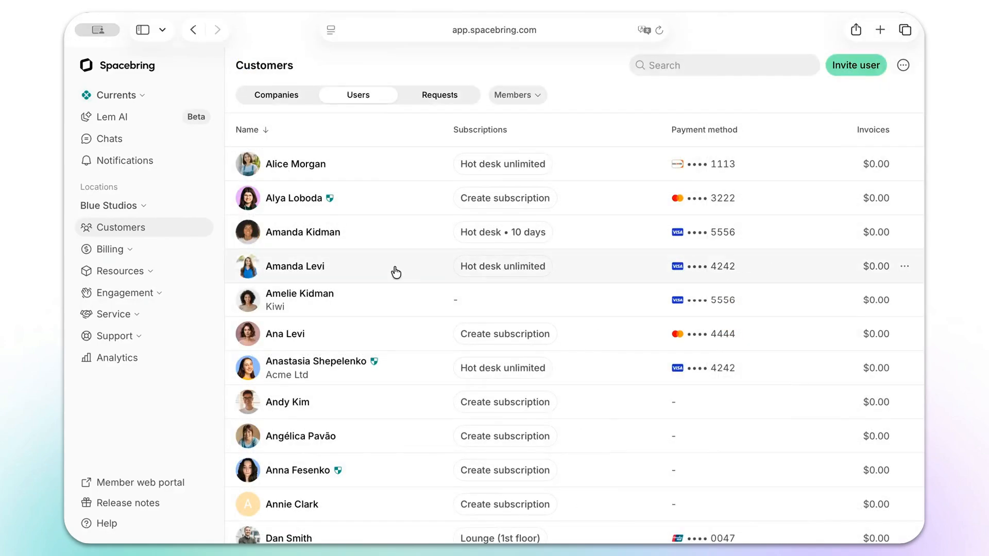
Reopen the customer's profile and cancel the Hot desk unlimited subscription immediately
left_click(394, 267)
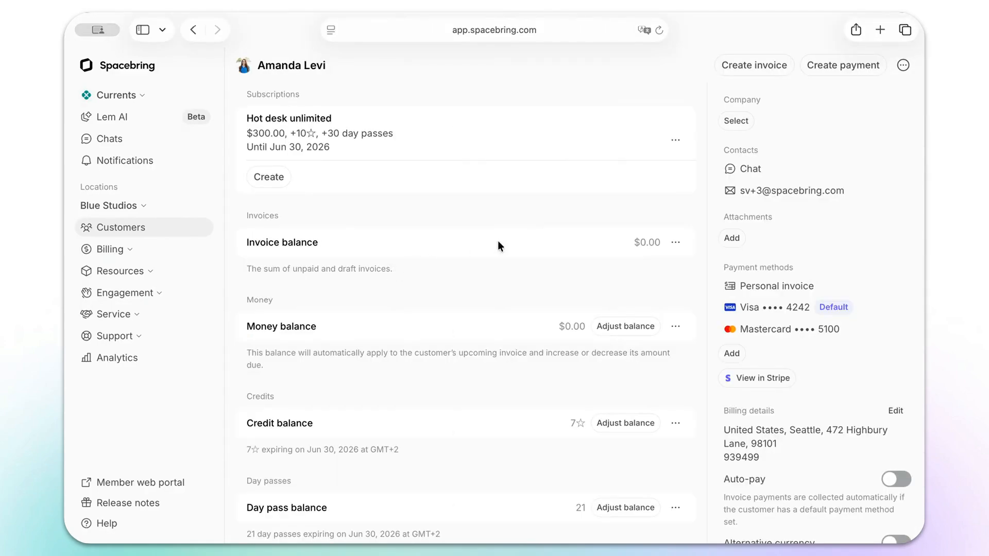
left_click(675, 141)
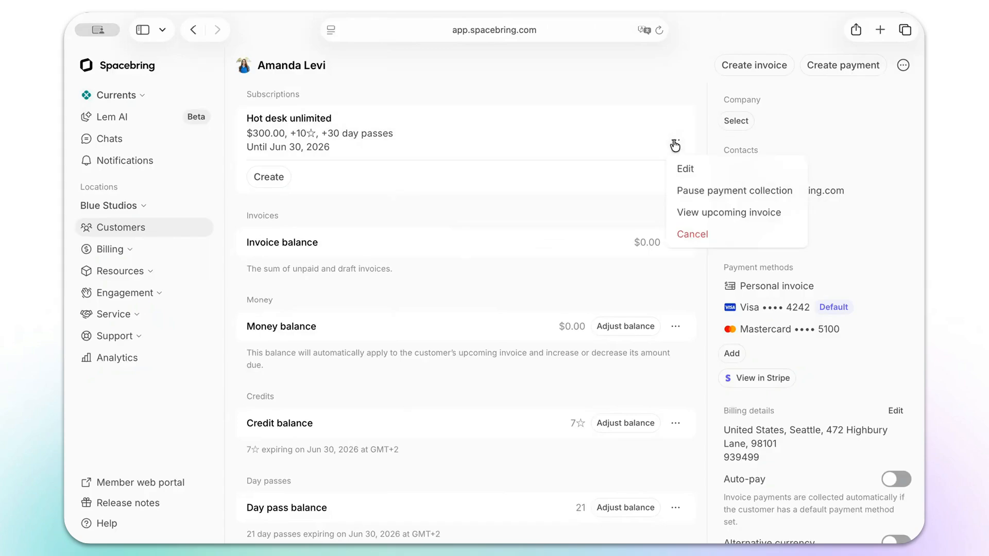
left_click(691, 234)
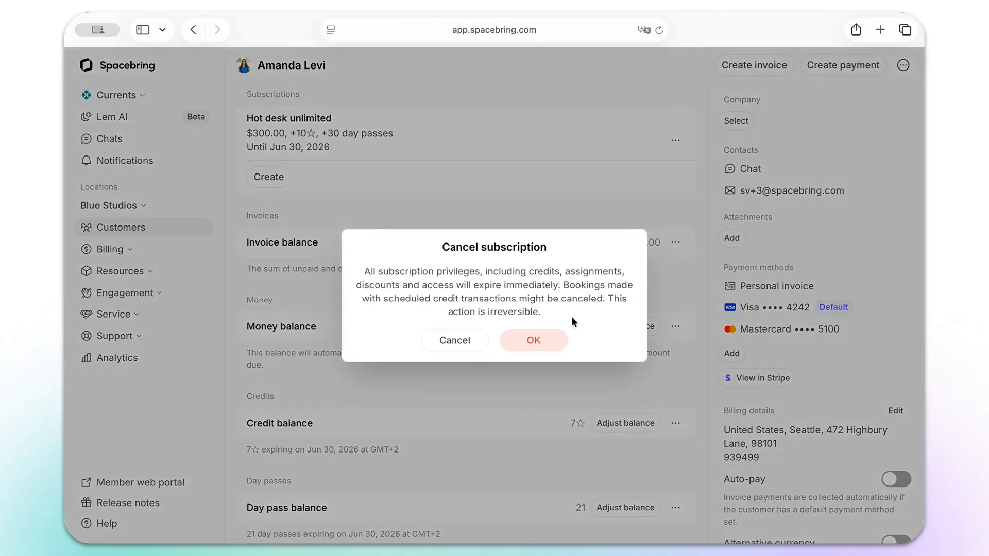
left_click(543, 346)
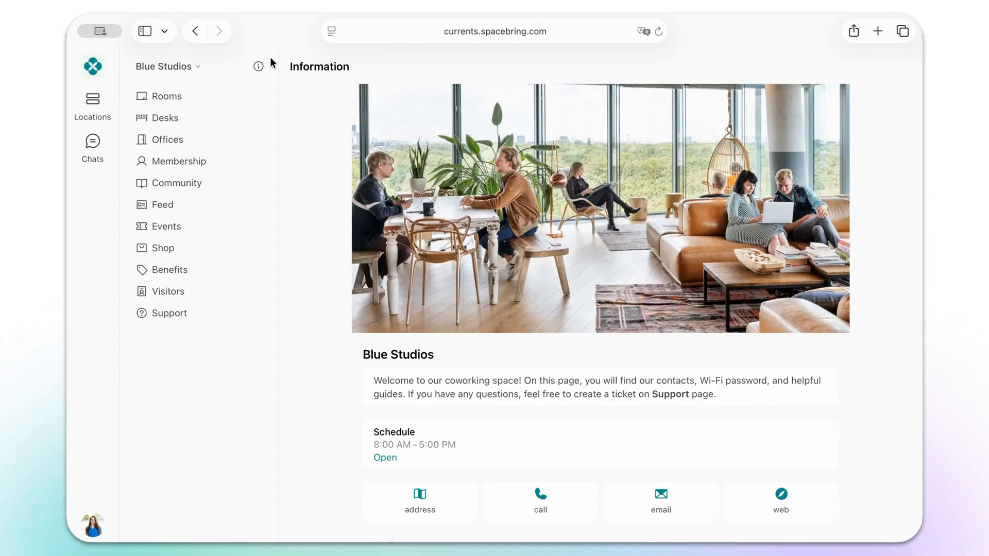
In the member web portal, open the personal Hot desk unlimited subscription from membership billing and submit a cancellation request
left_click(245, 164)
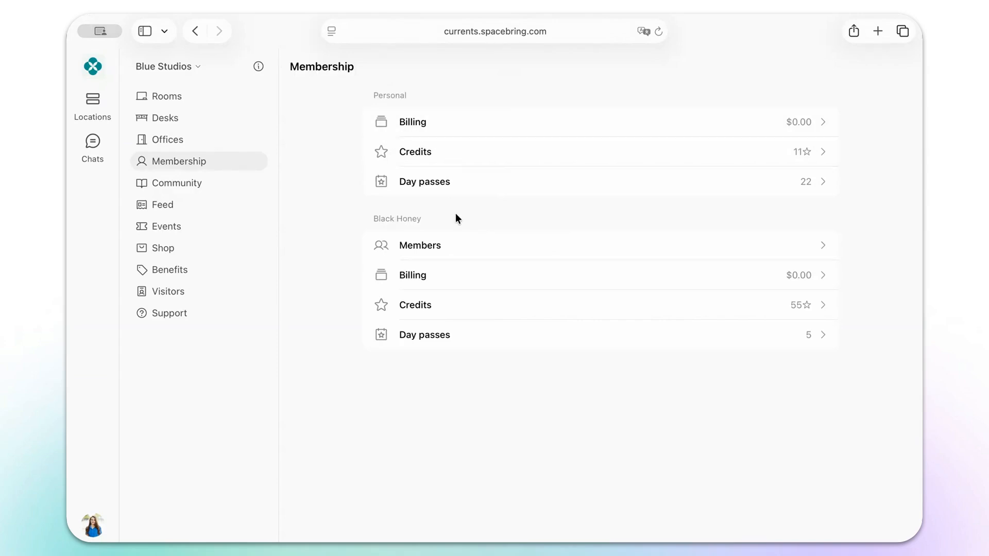
left_click(471, 123)
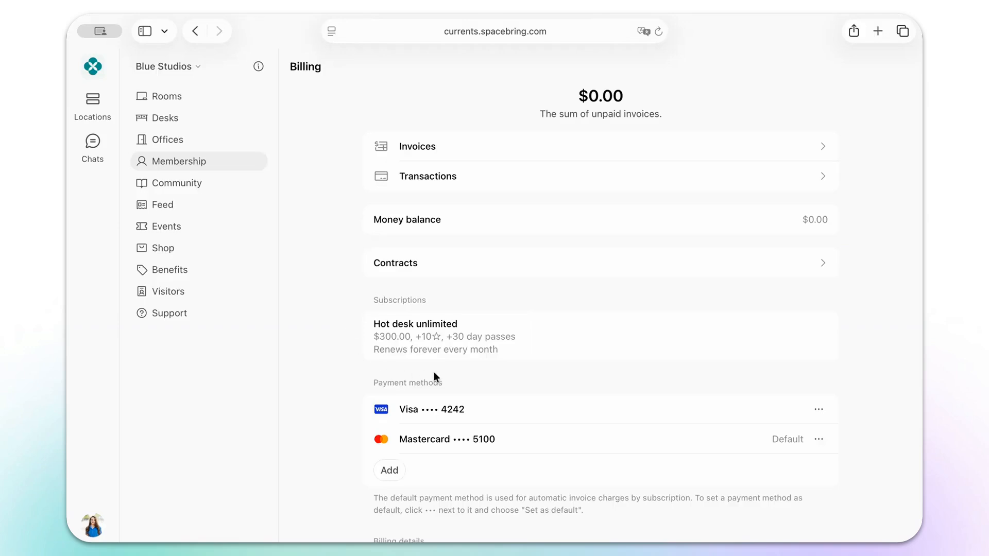
left_click(528, 337)
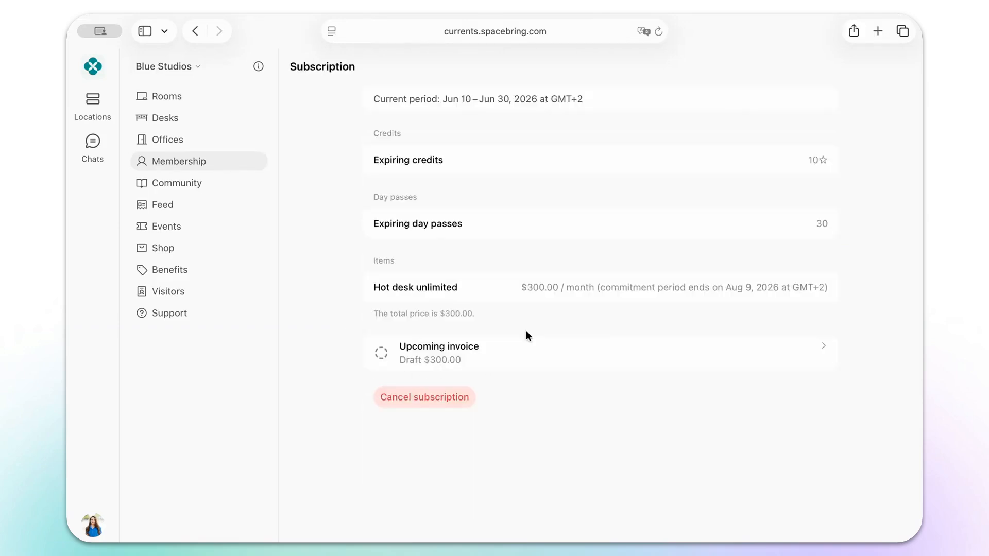
left_click(462, 405)
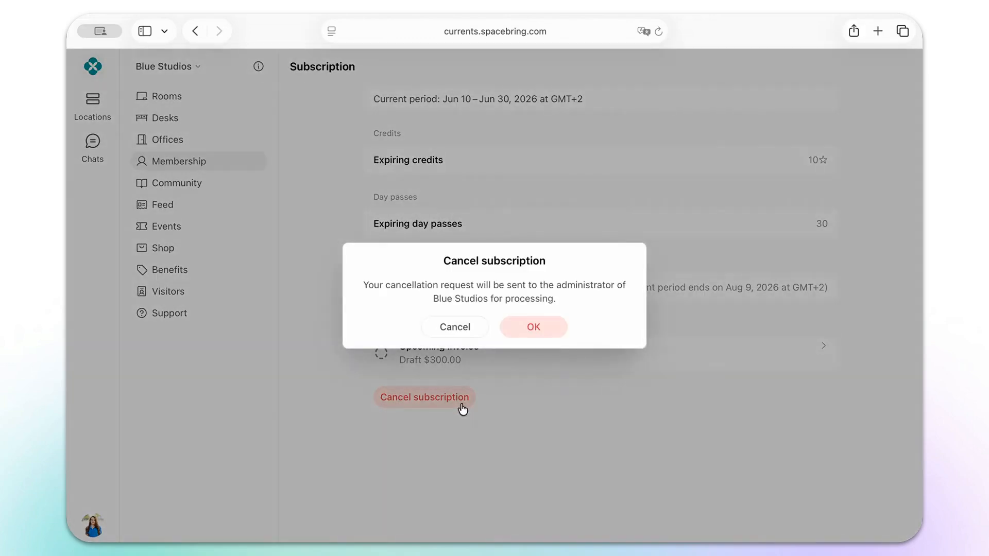
left_click(534, 326)
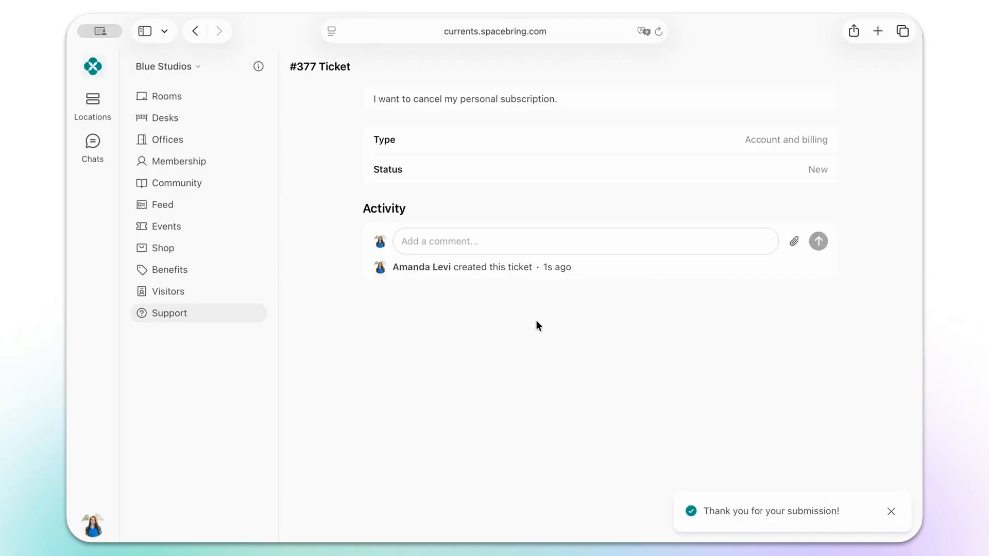
In the Spacebring admin, open the newest support ticket asking to cancel a personal subscription
left_click(184, 340)
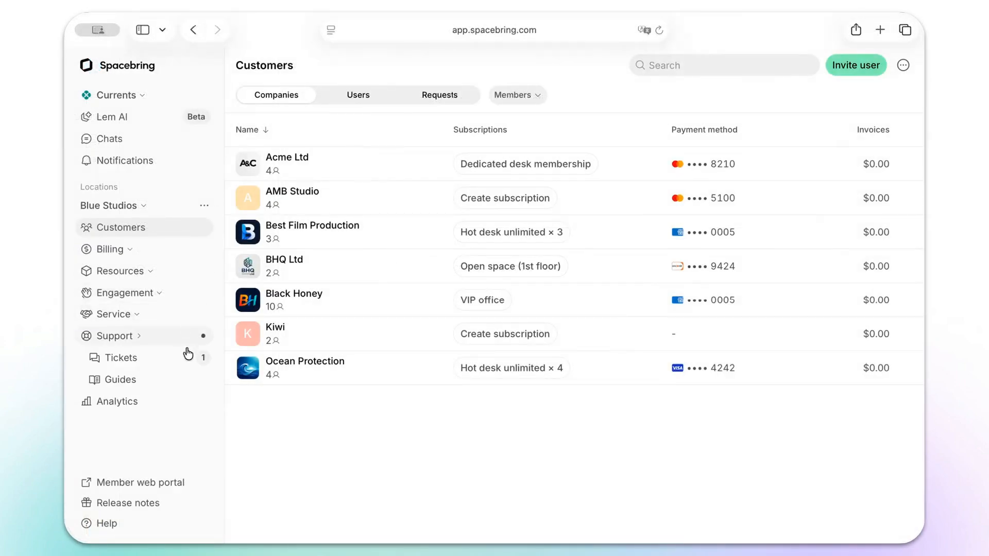
left_click(187, 357)
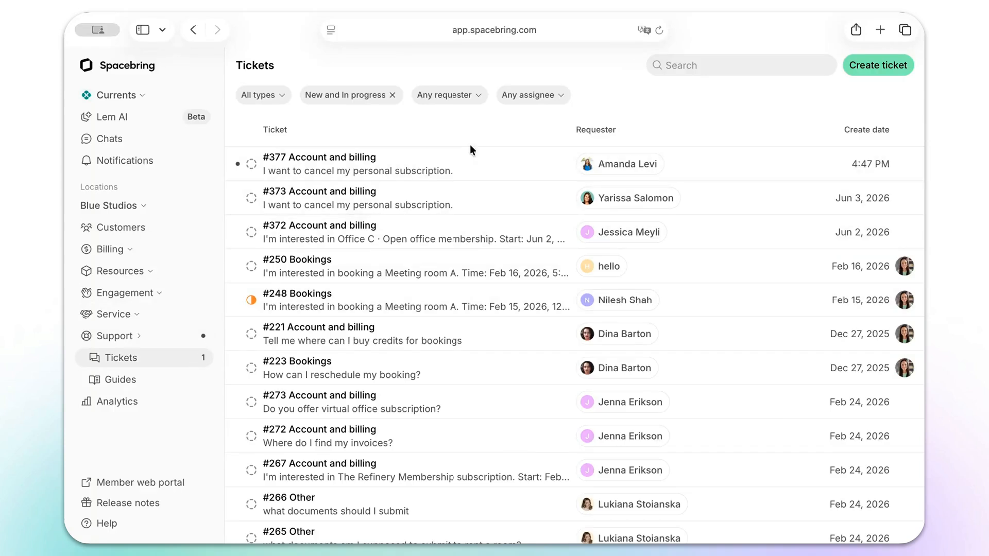
left_click(471, 157)
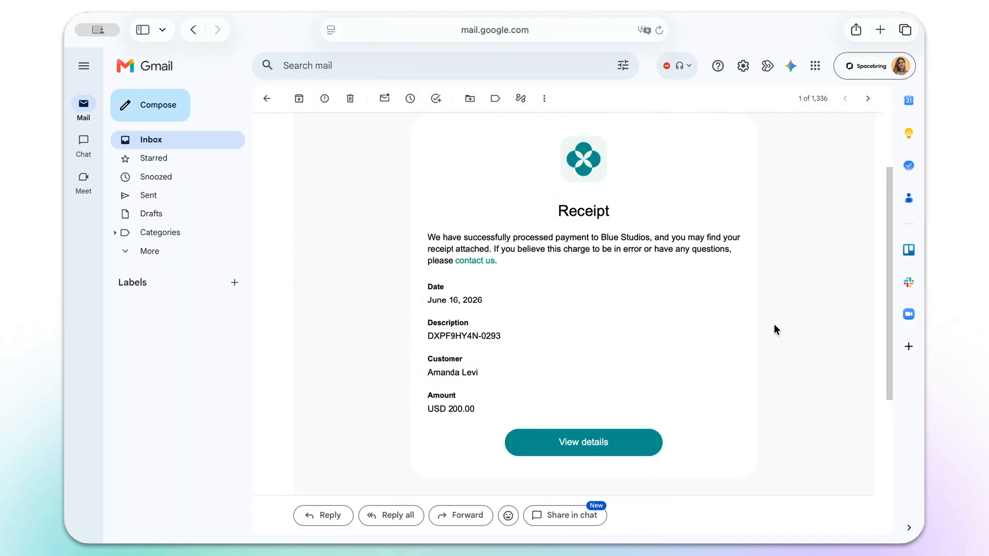
Look through the payment receipt email in Gmail, and open the personal billing invoices in the member web portal
scroll(712, 184, "down", 3)
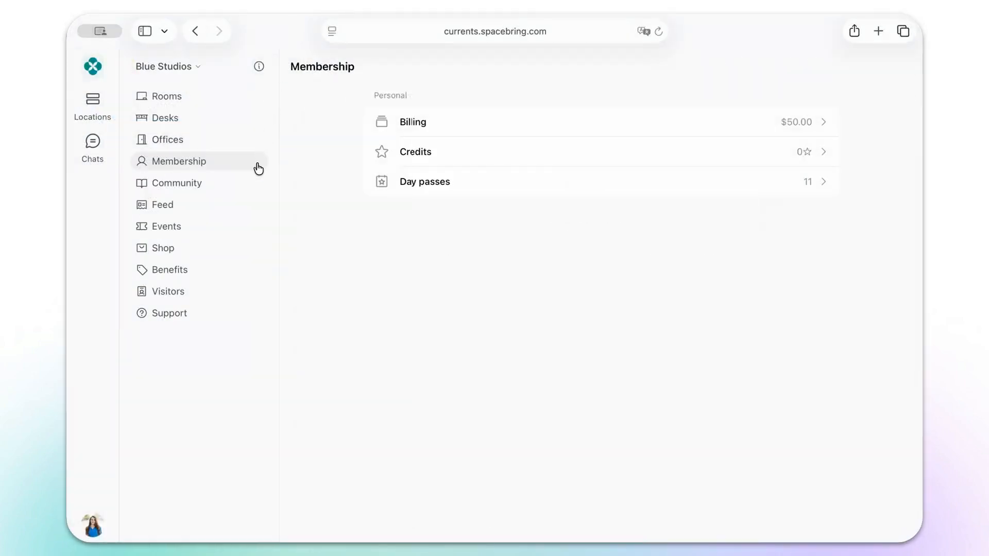
left_click(455, 122)
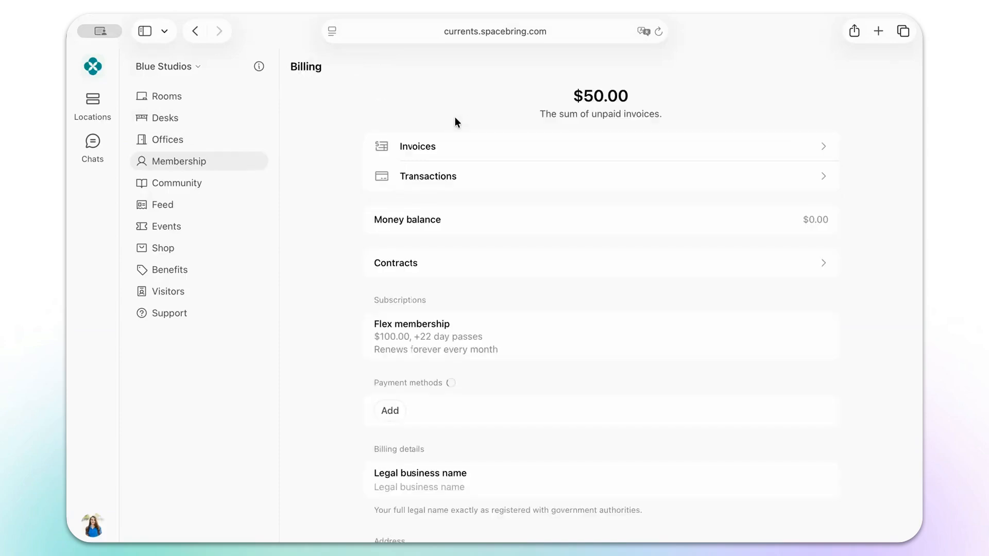
left_click(488, 147)
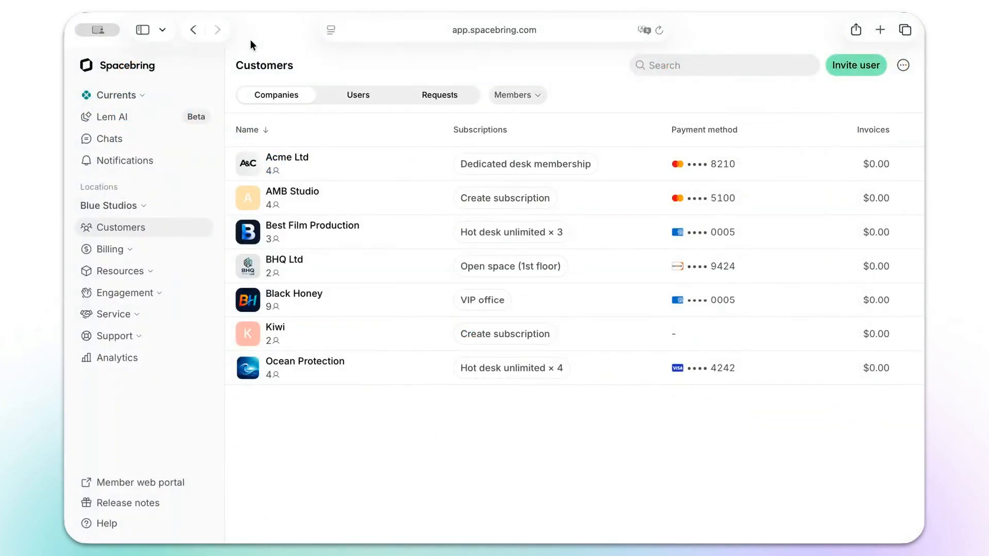
Return to the Spacebring admin and open the billing subscriptions overview for the Blue Studios location
left_click(190, 251)
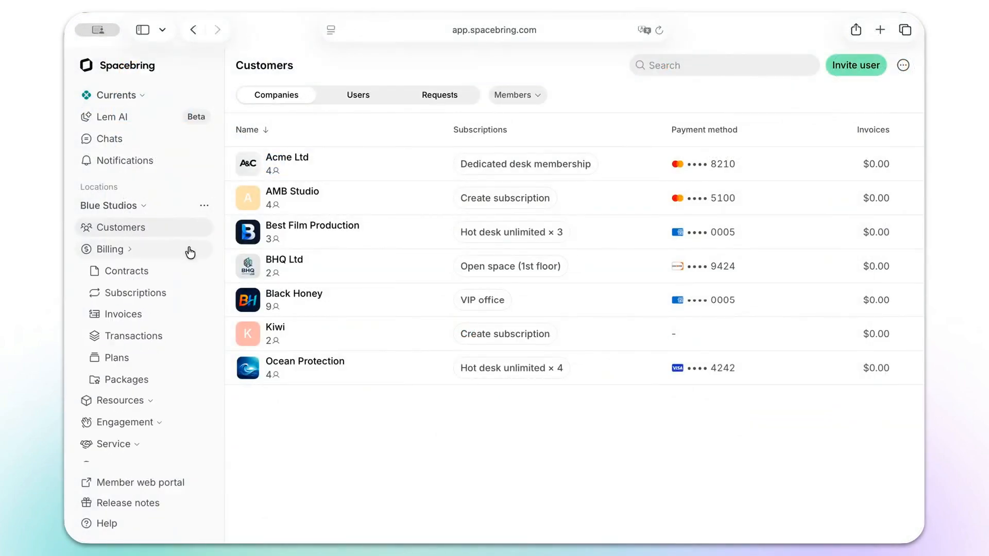
left_click(186, 294)
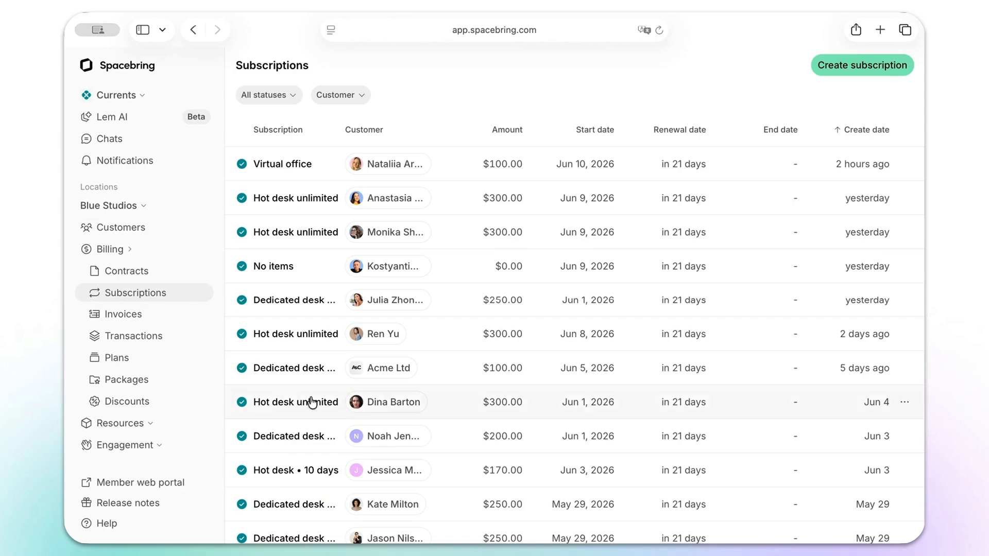
Check the status filter options of the subscriptions list, filter the list by a single customer, and clear that filter
left_click(289, 98)
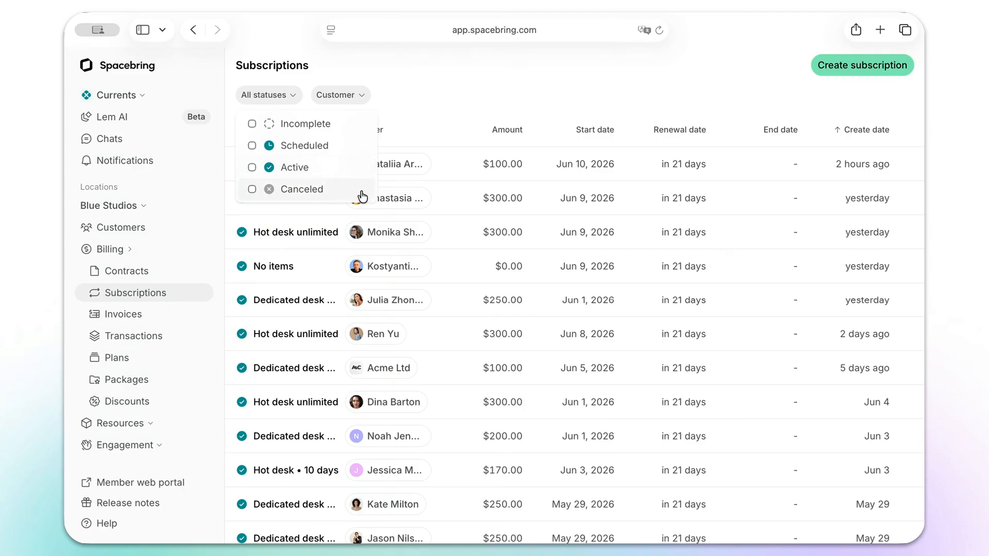
left_click(419, 124)
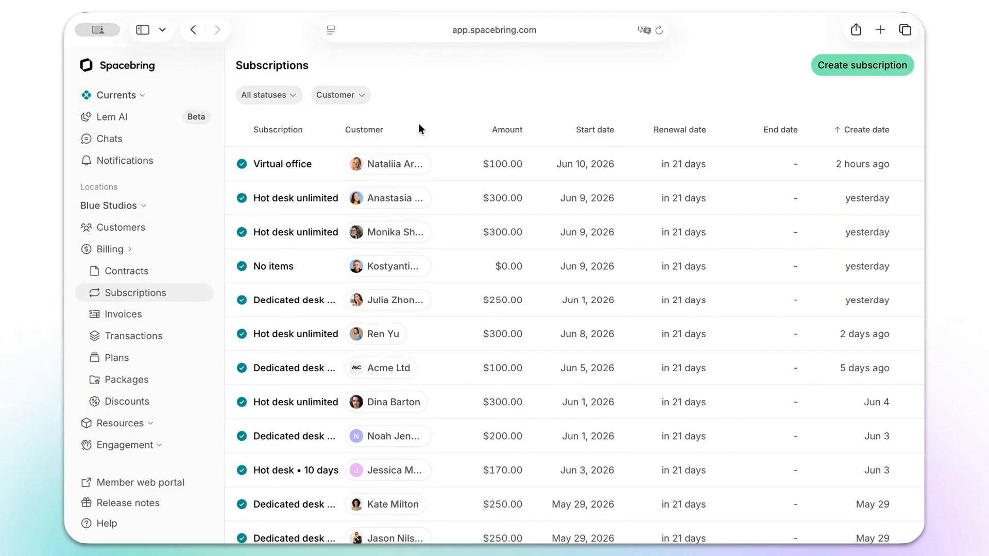
left_click(360, 96)
left_click(390, 170)
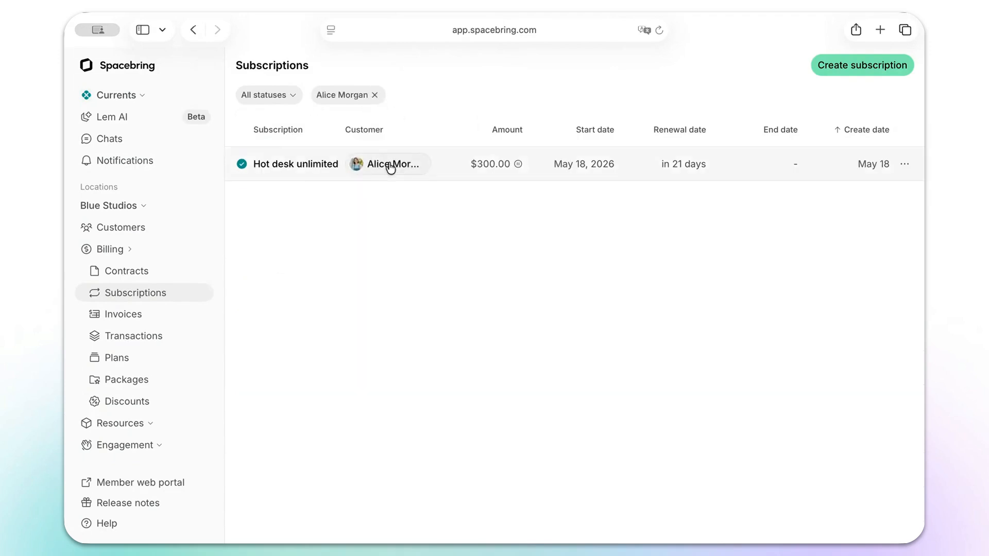
left_click(376, 94)
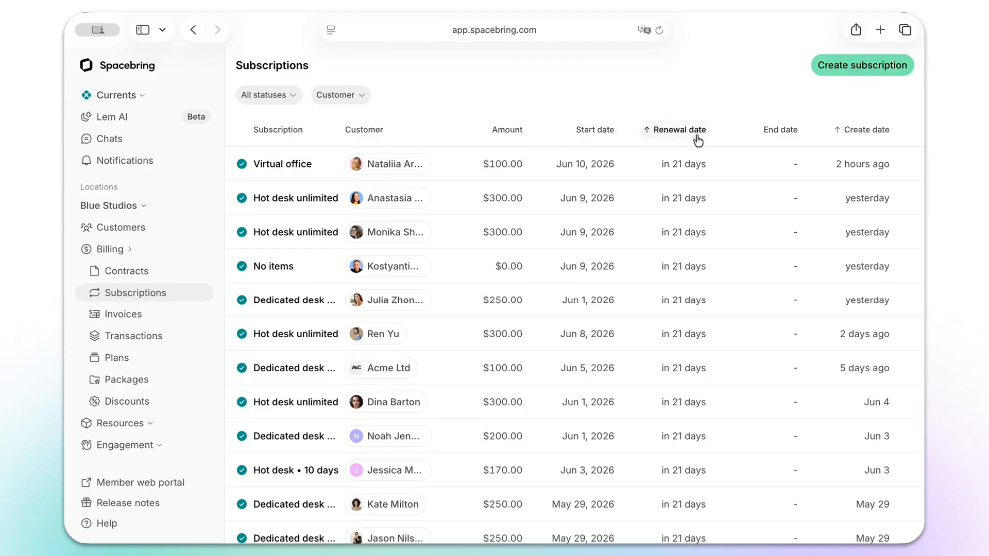
Sort the subscriptions by create date, oldest first, and look at the available actions for the 10 Day Pass subscription
left_click(839, 133)
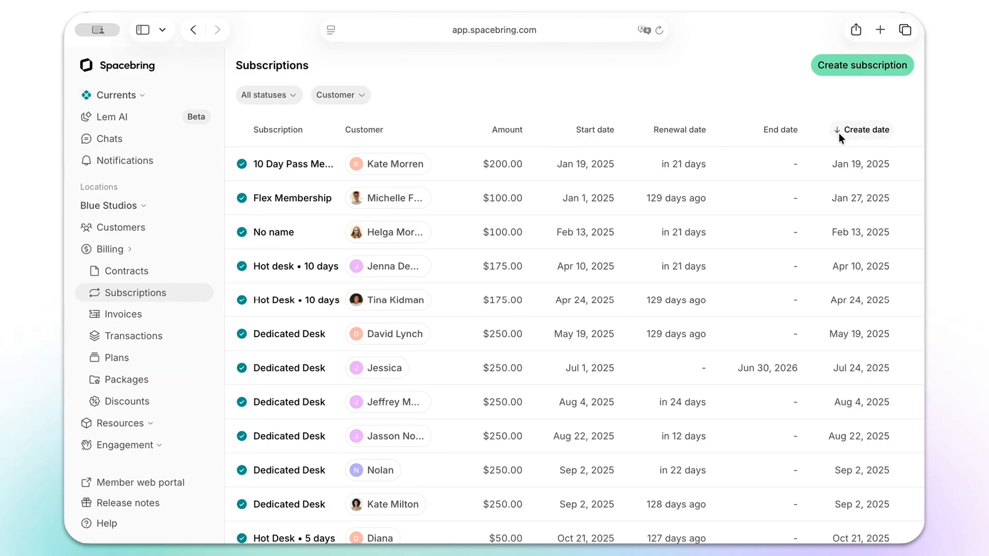
left_click(908, 162)
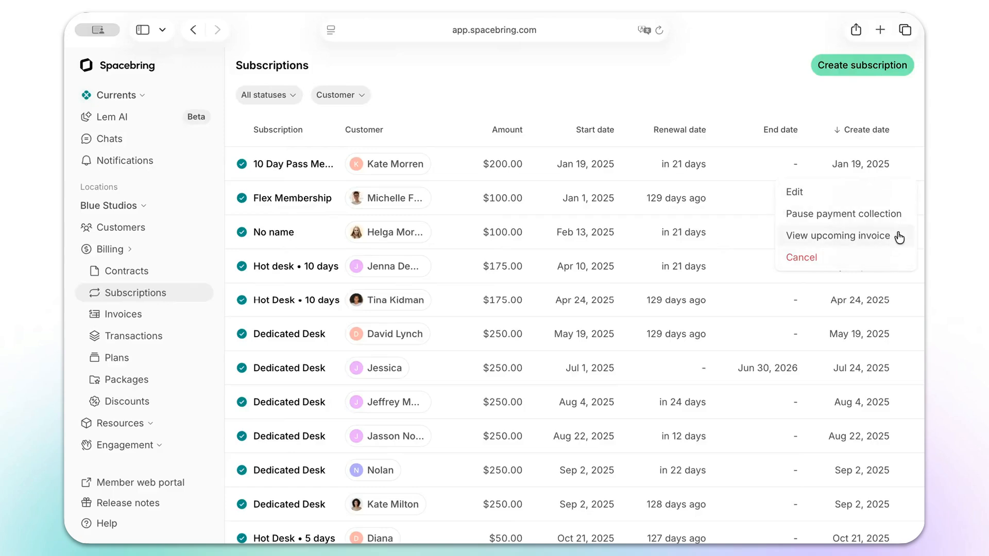
left_click(616, 100)
View the companies in the customers list, and review the subscription charts in the Blue Studios analytics
left_click(156, 228)
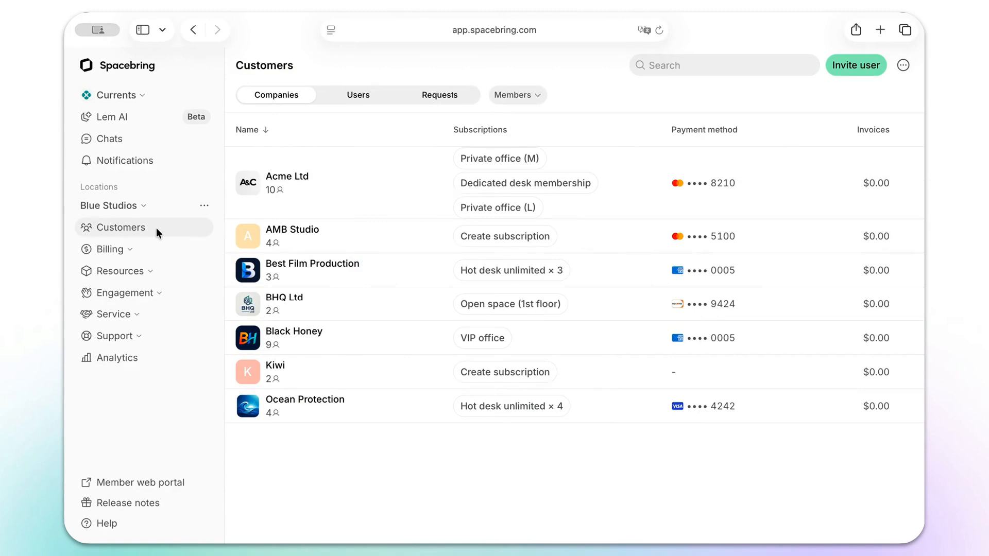
left_click(152, 357)
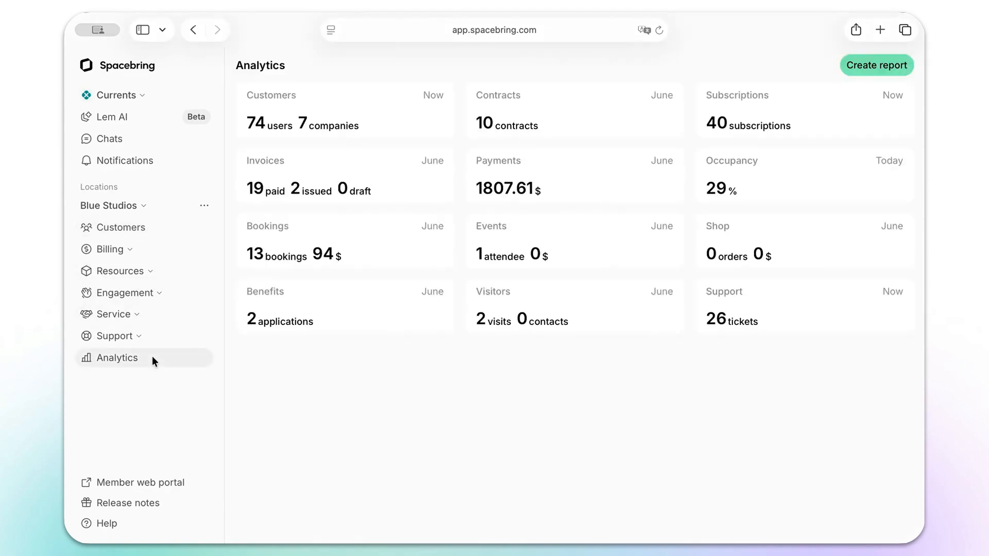
left_click(759, 103)
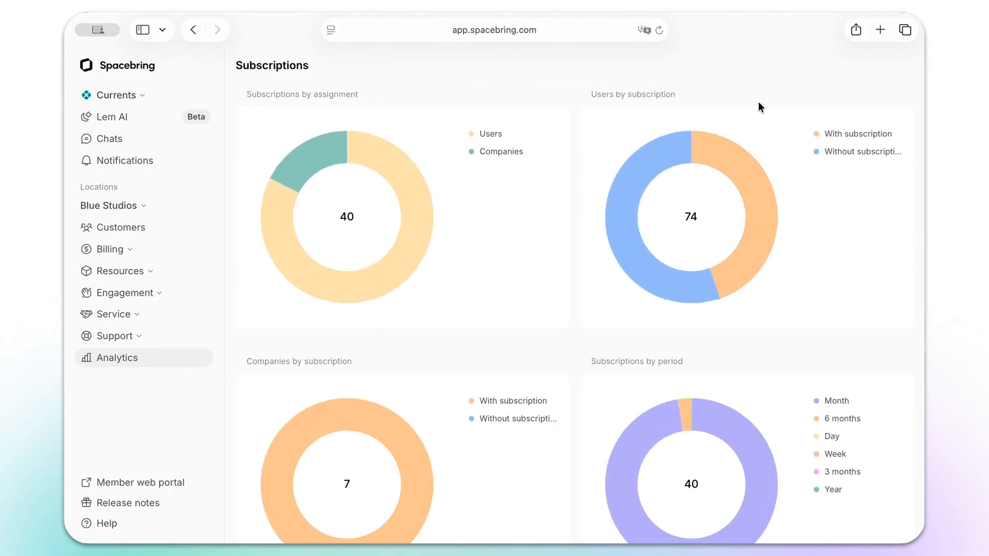
scroll(759, 103, "down", 3)
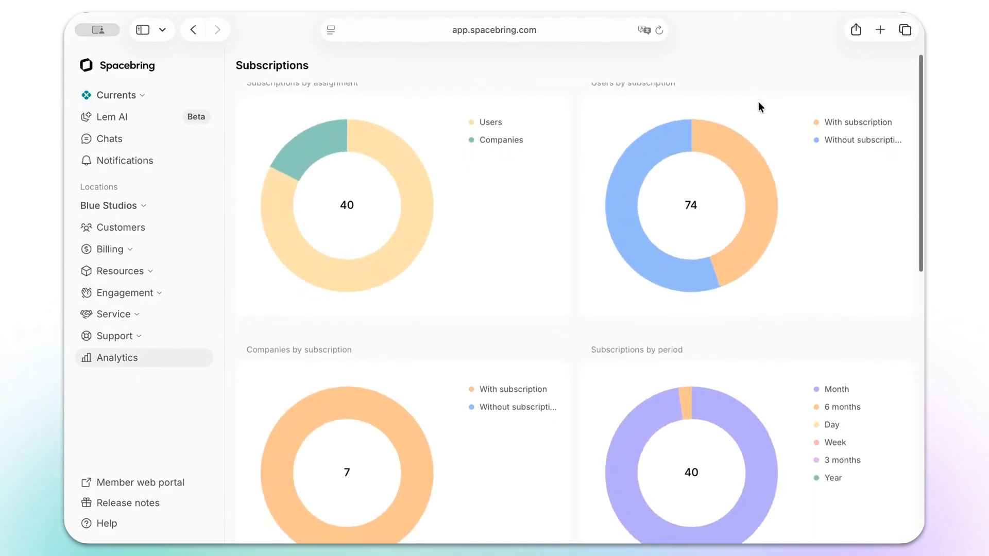
scroll(758, 107, "down", 5)
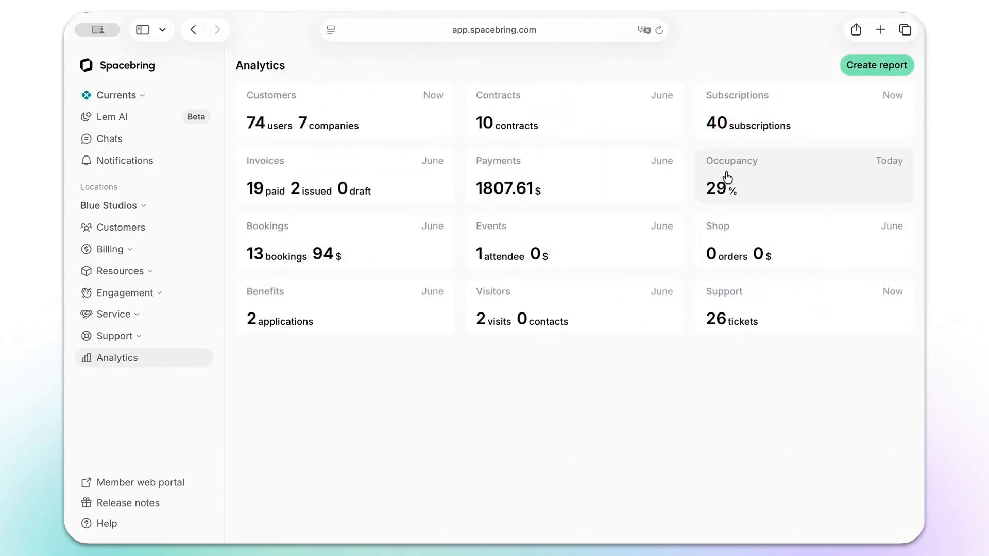
Create and download a Subscriptions report from analytics covering the Active, Ended and Canceled statuses
left_click(879, 72)
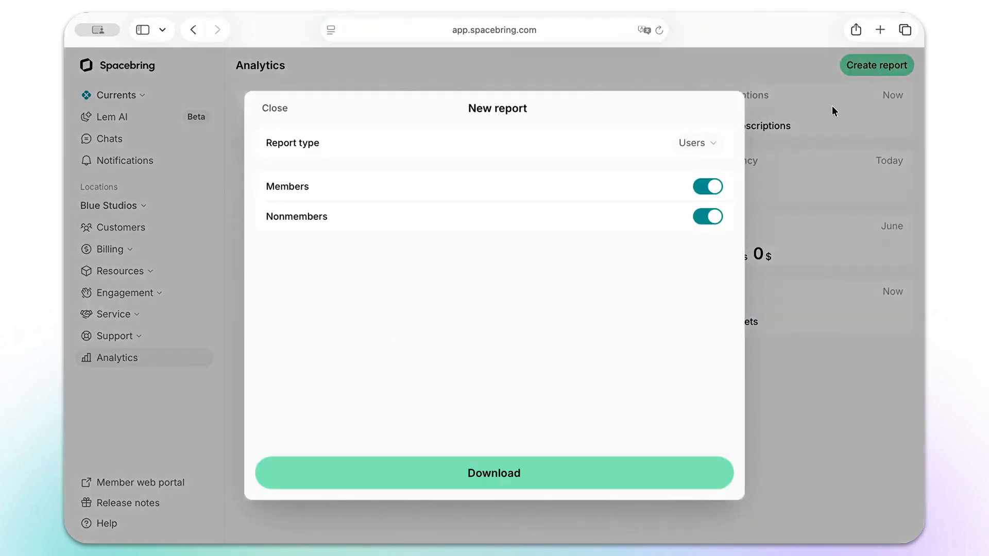
left_click(701, 144)
left_click(717, 213)
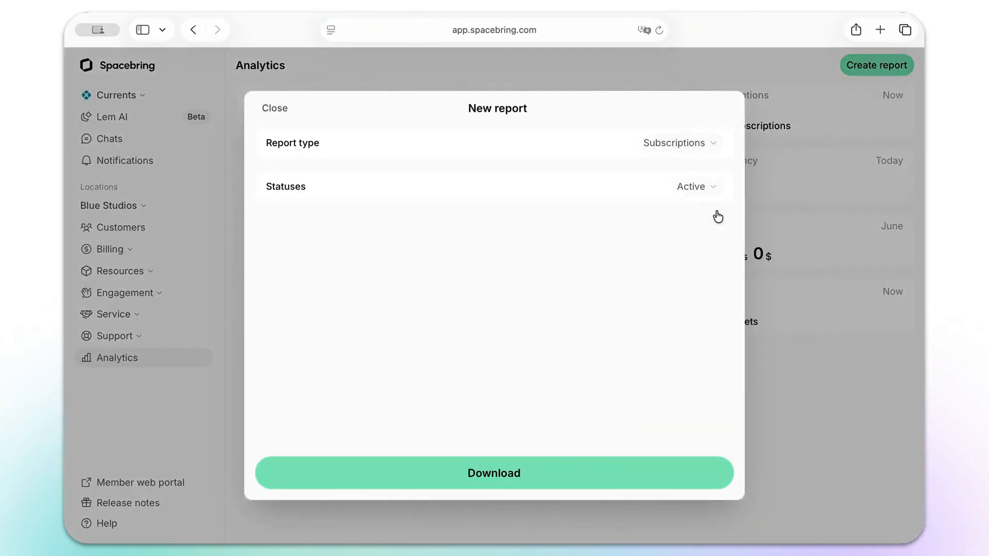
left_click(712, 188)
left_click(690, 238)
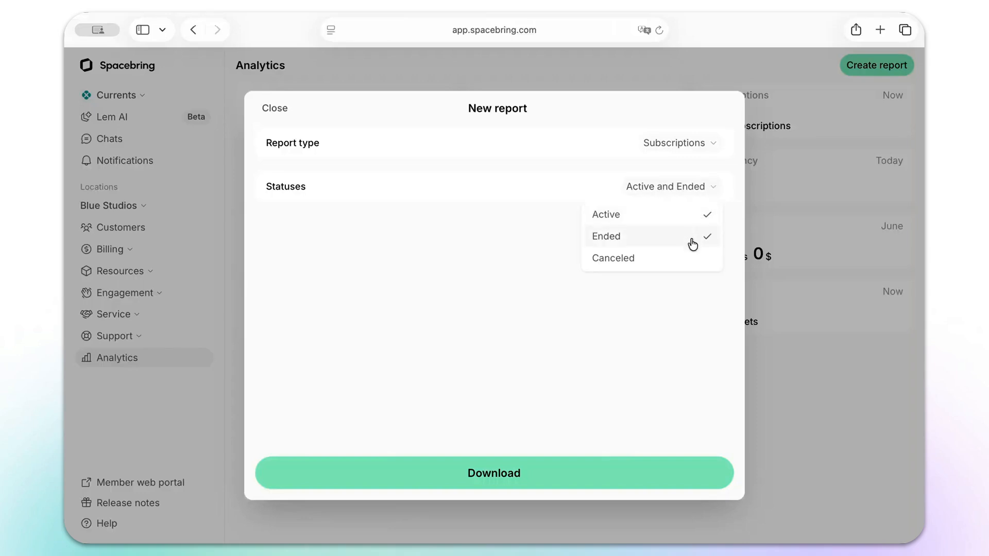
left_click(692, 261)
left_click(676, 298)
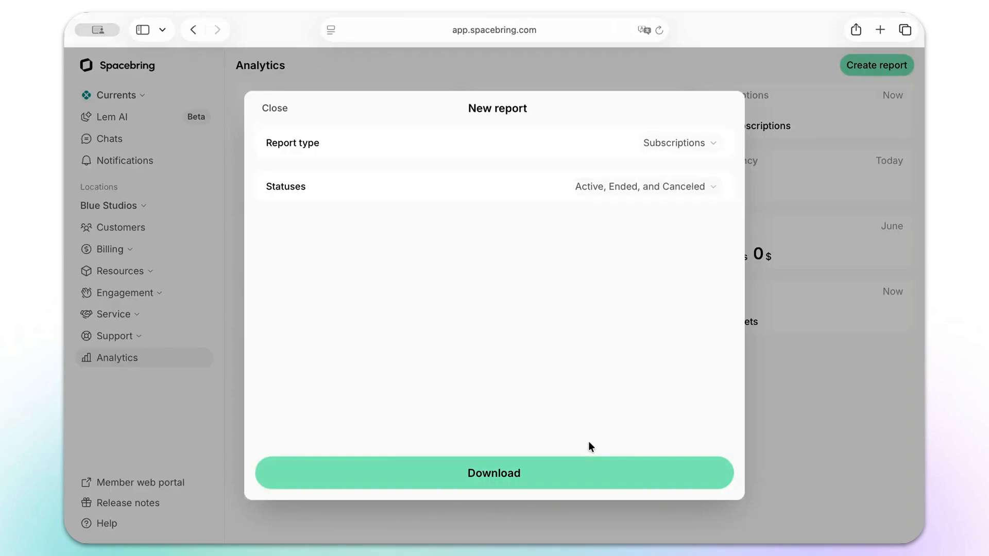
left_click(572, 468)
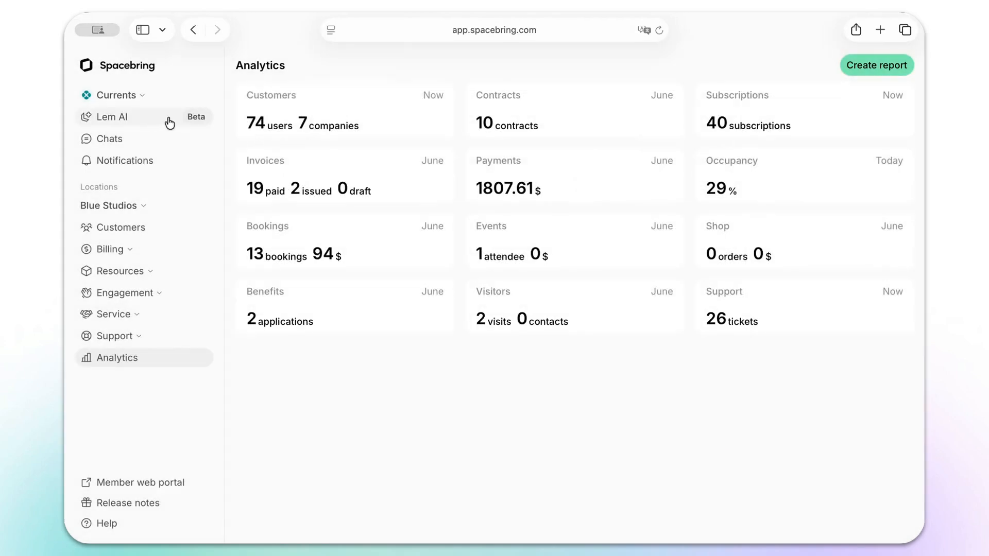
Open the Lem AI assistant
left_click(169, 118)
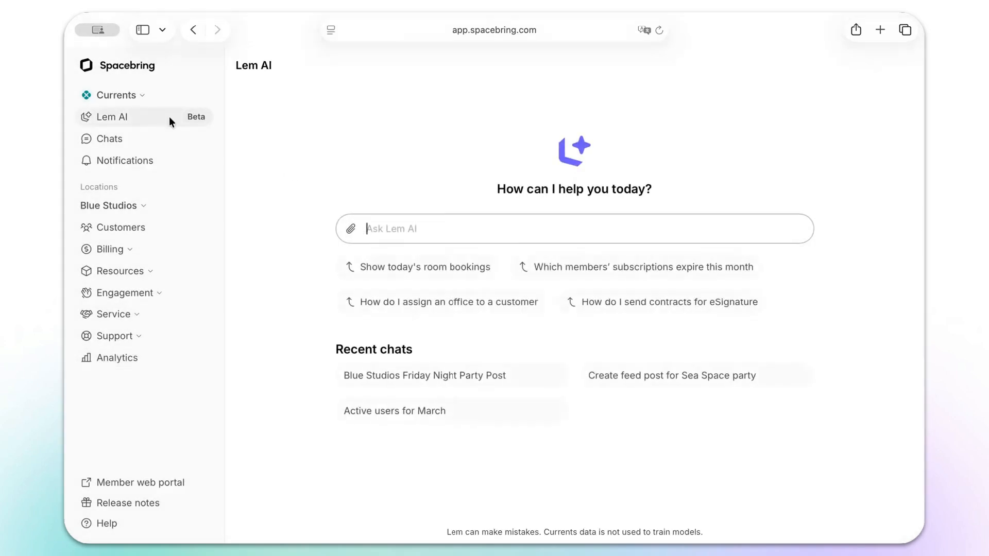